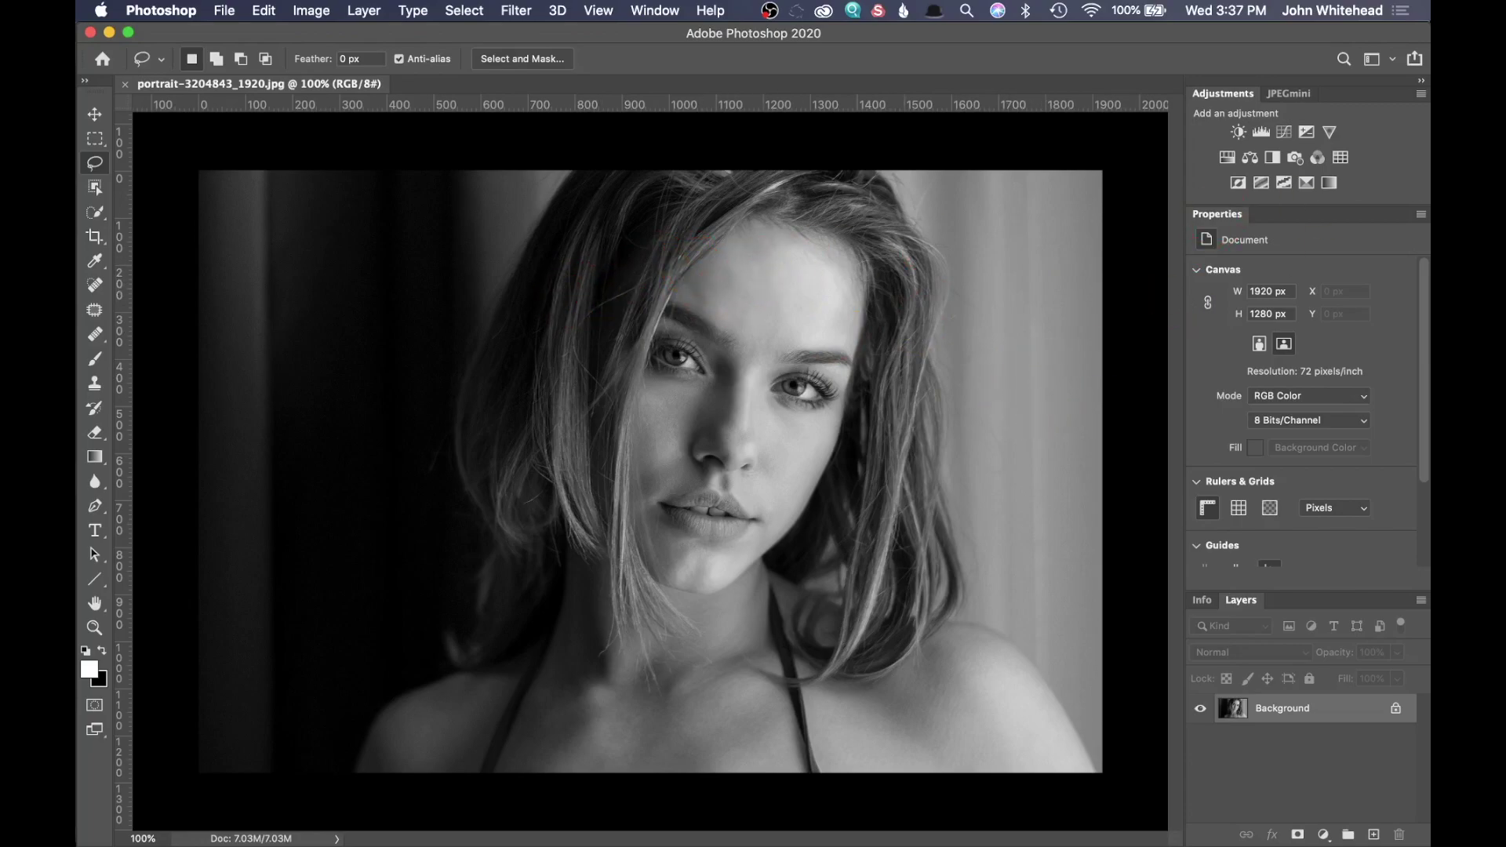
Show the Actions panel over the canvas and switch it from Button Mode to list view.
key(alt+F9)
drag(892, 121, 605, 168)
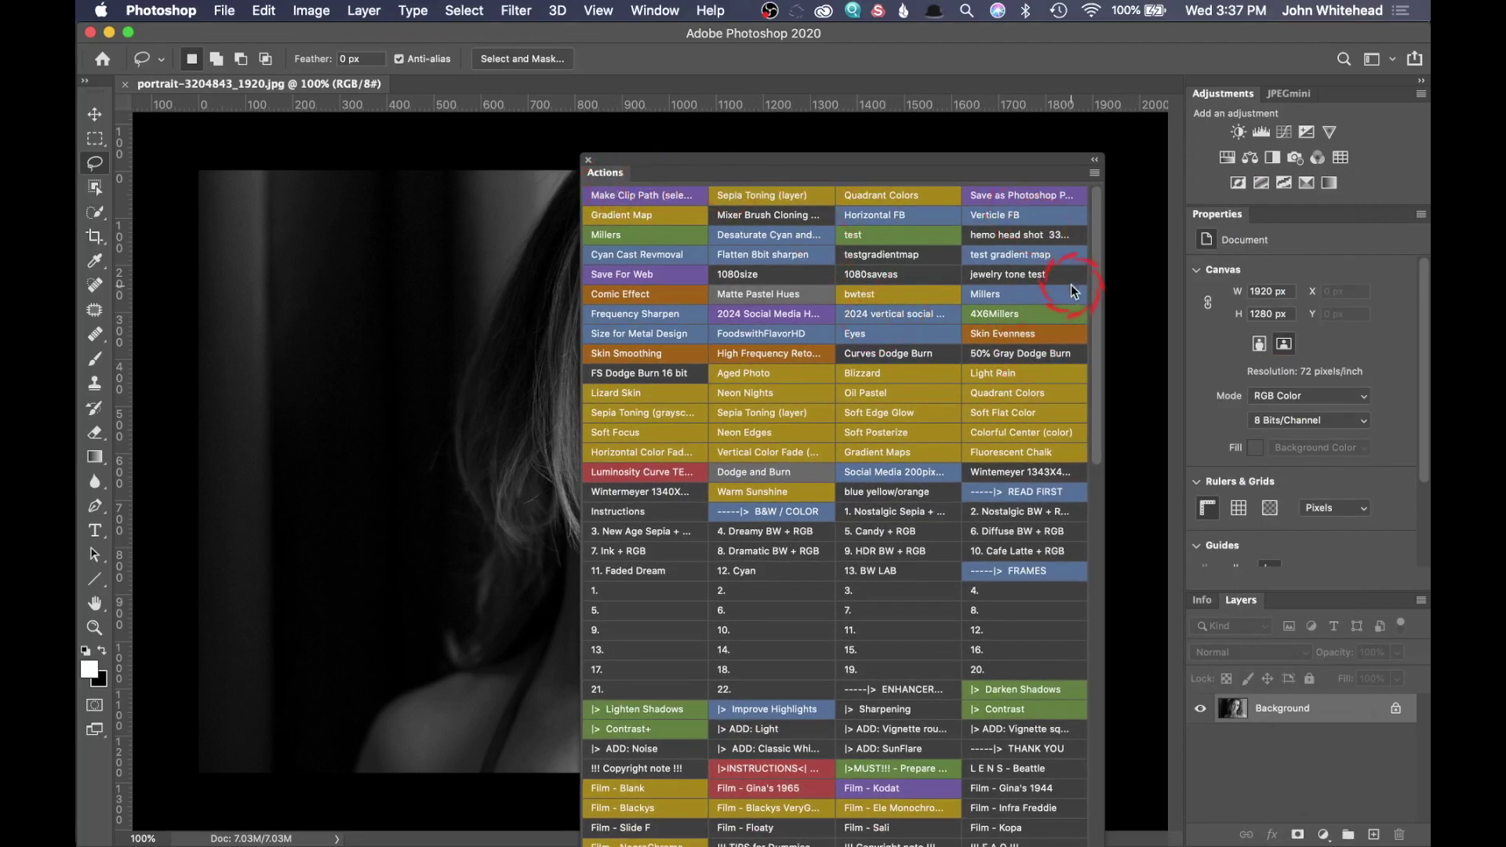
click(1094, 173)
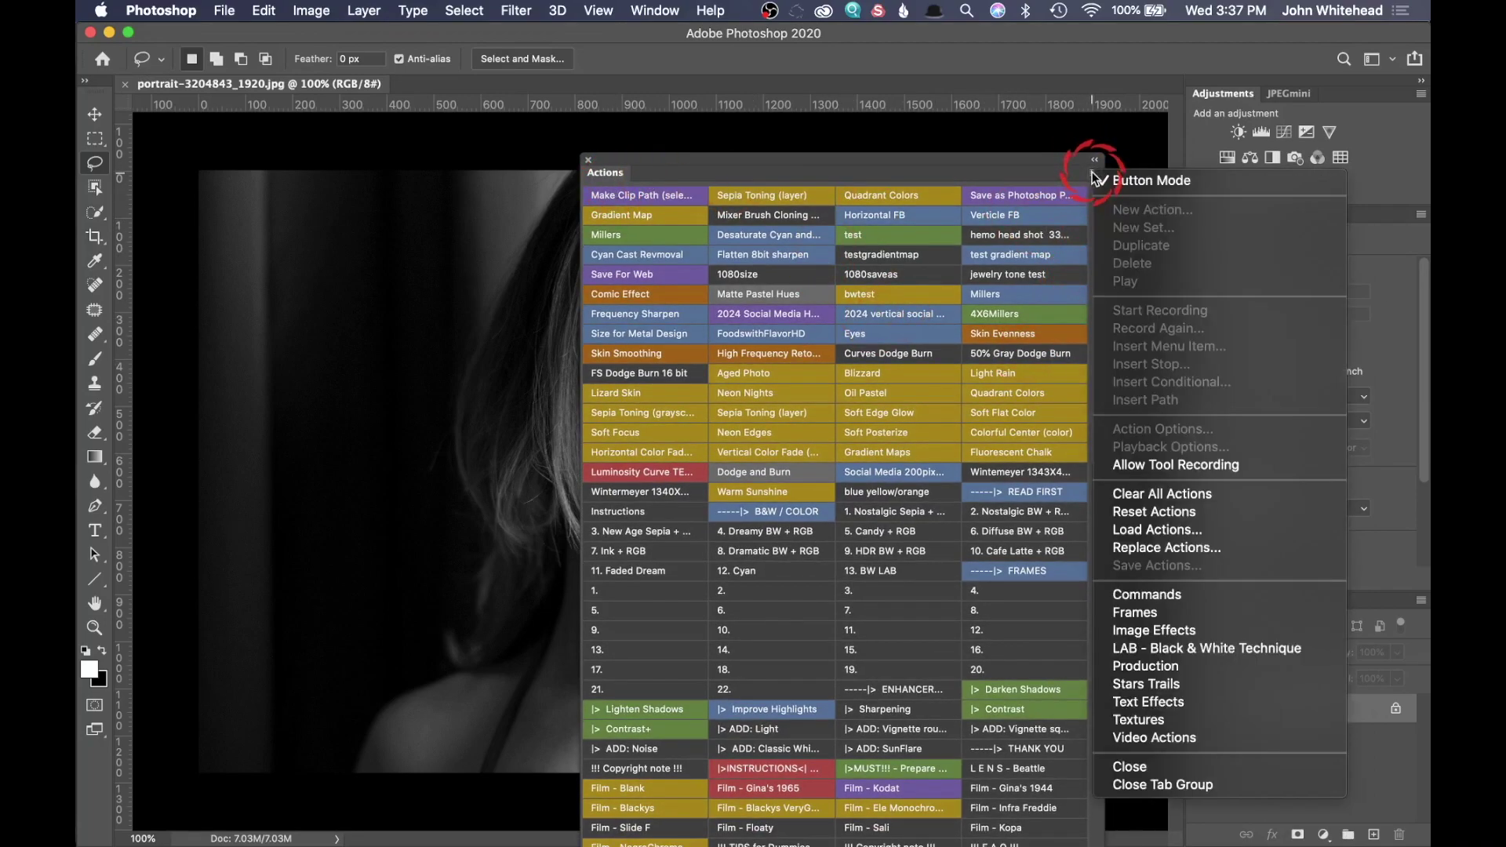
click(1151, 182)
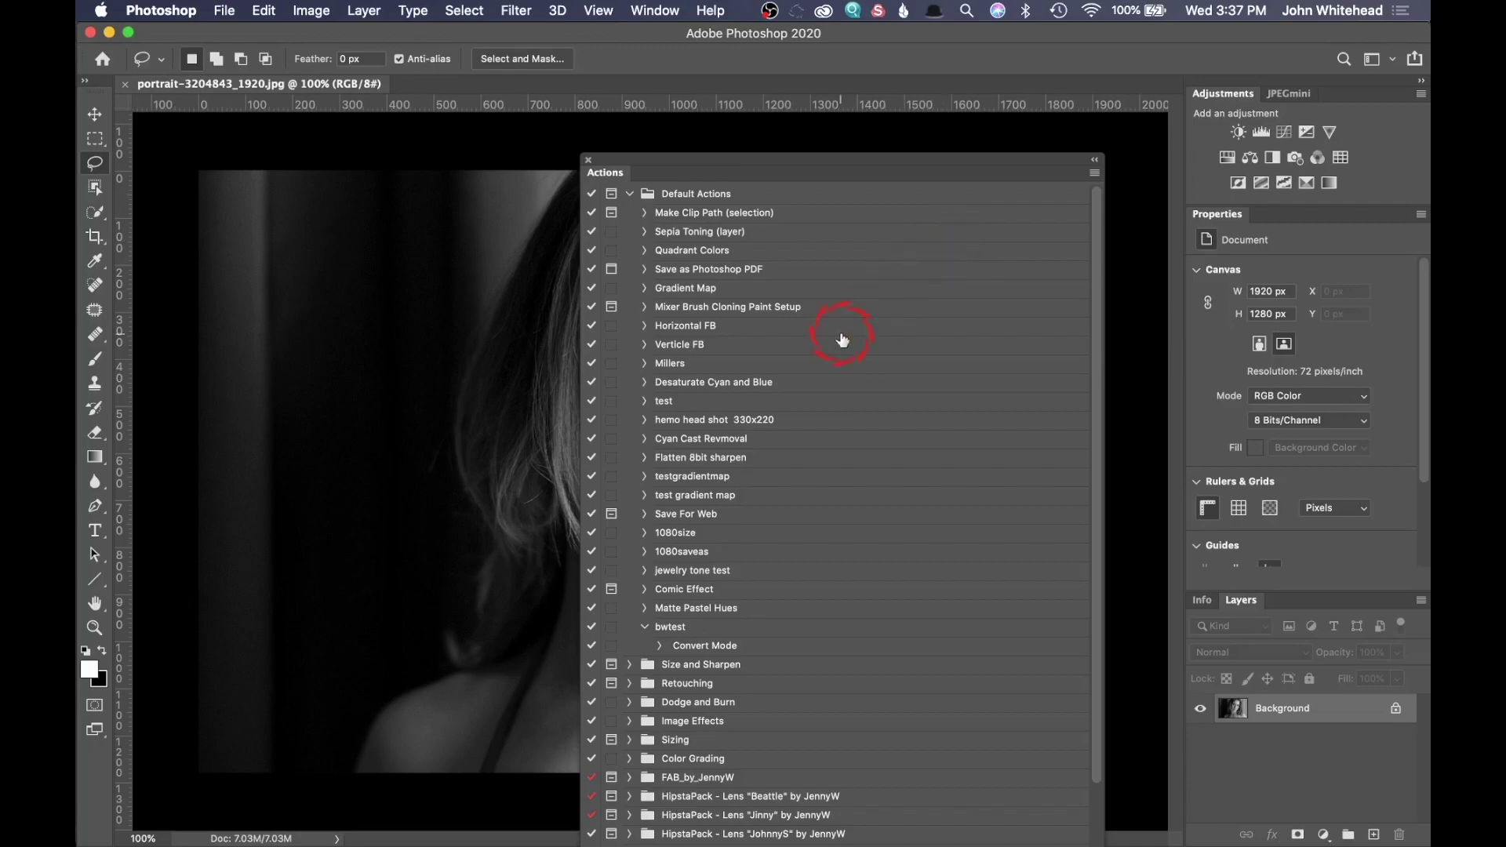
Create a new action named 'open action' in Default Actions and begin recording.
click(1095, 172)
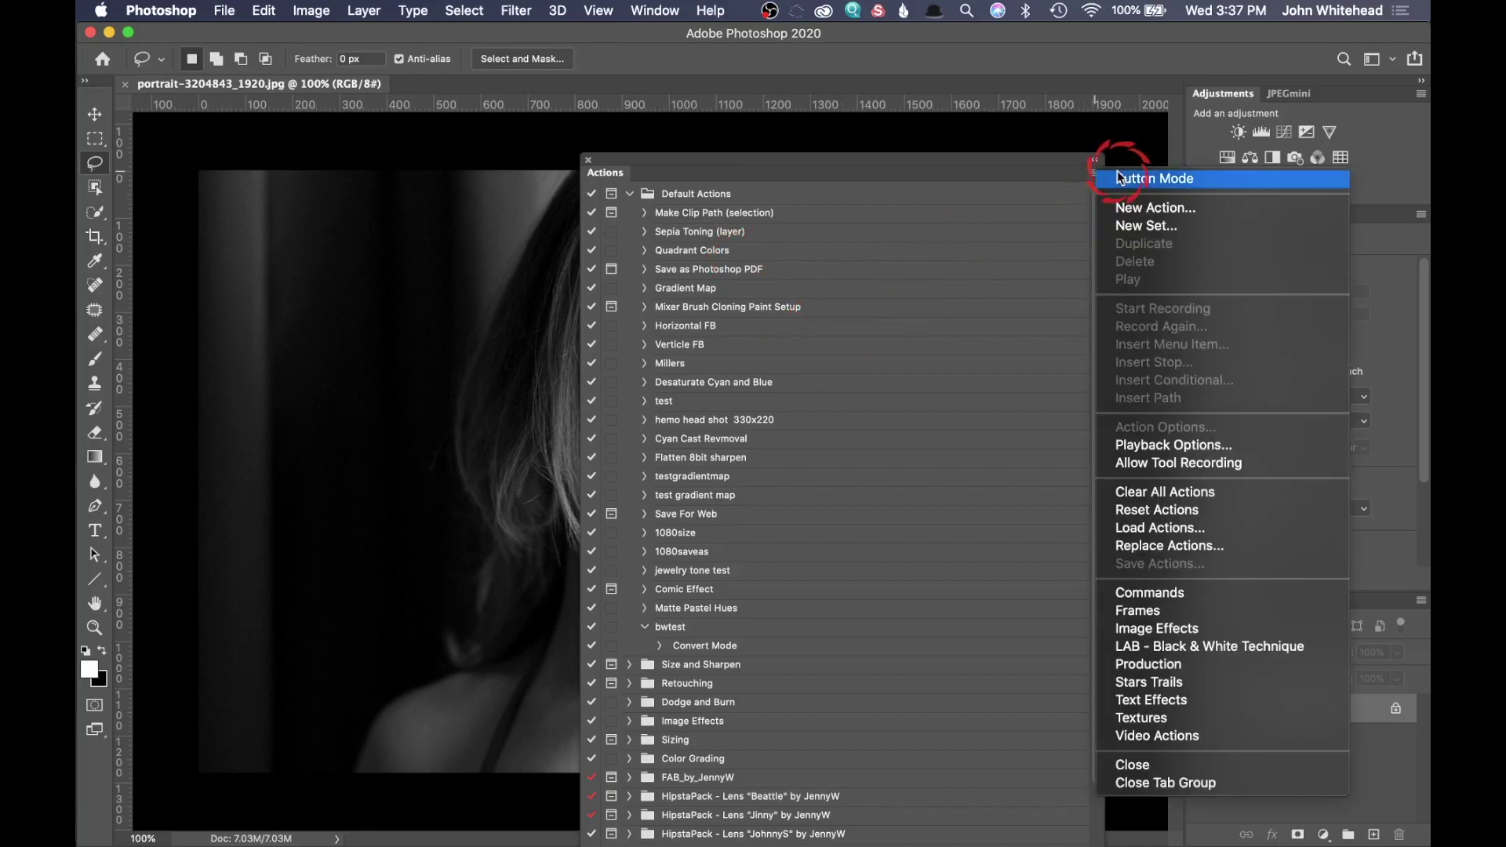
click(1155, 207)
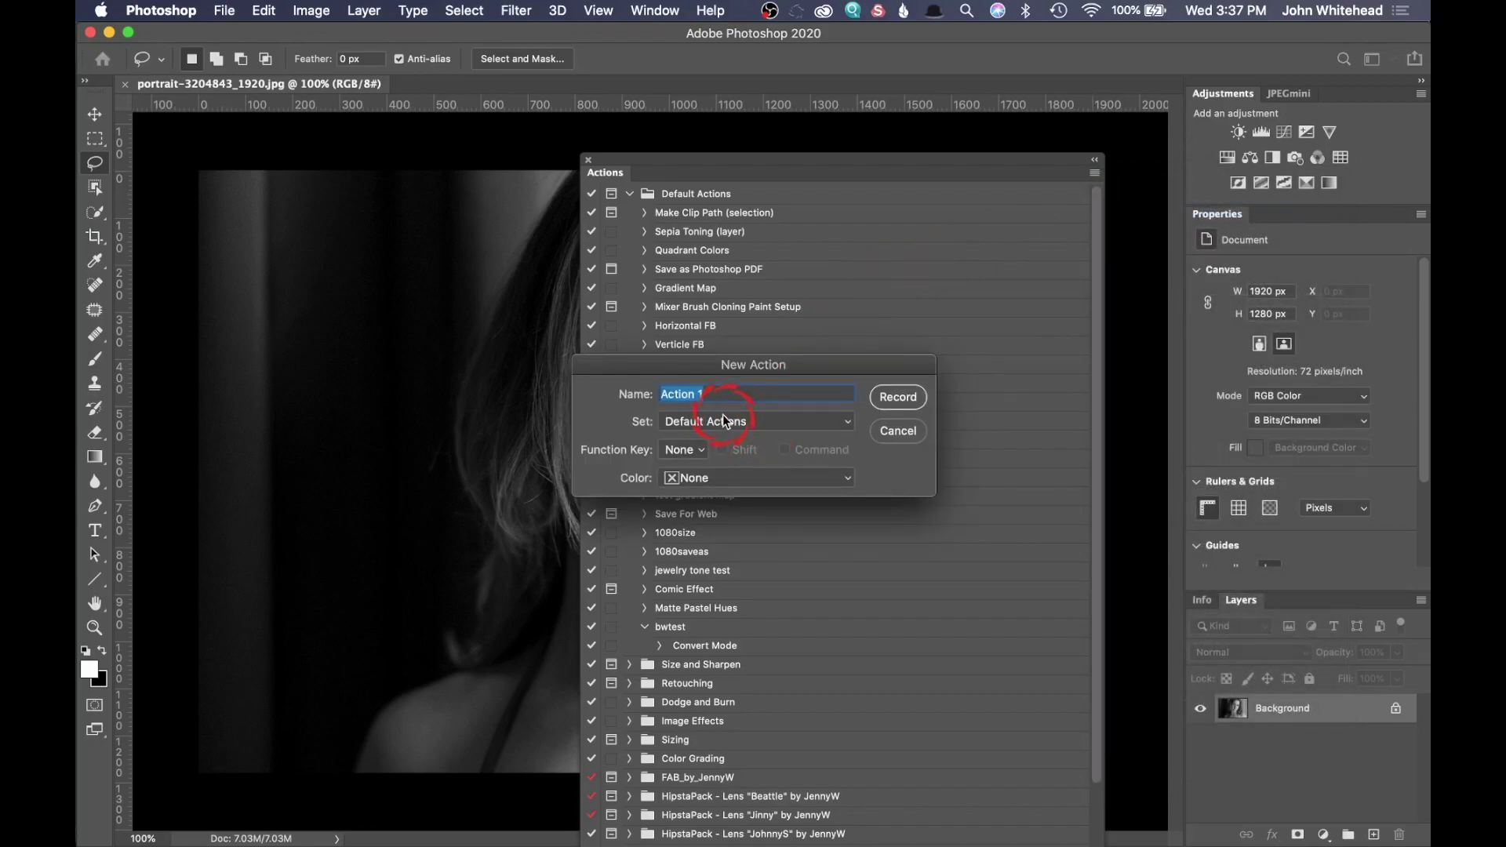
text(open a)
click(902, 398)
Start recording and move the Actions panel out of the way, then close it.
click(729, 163)
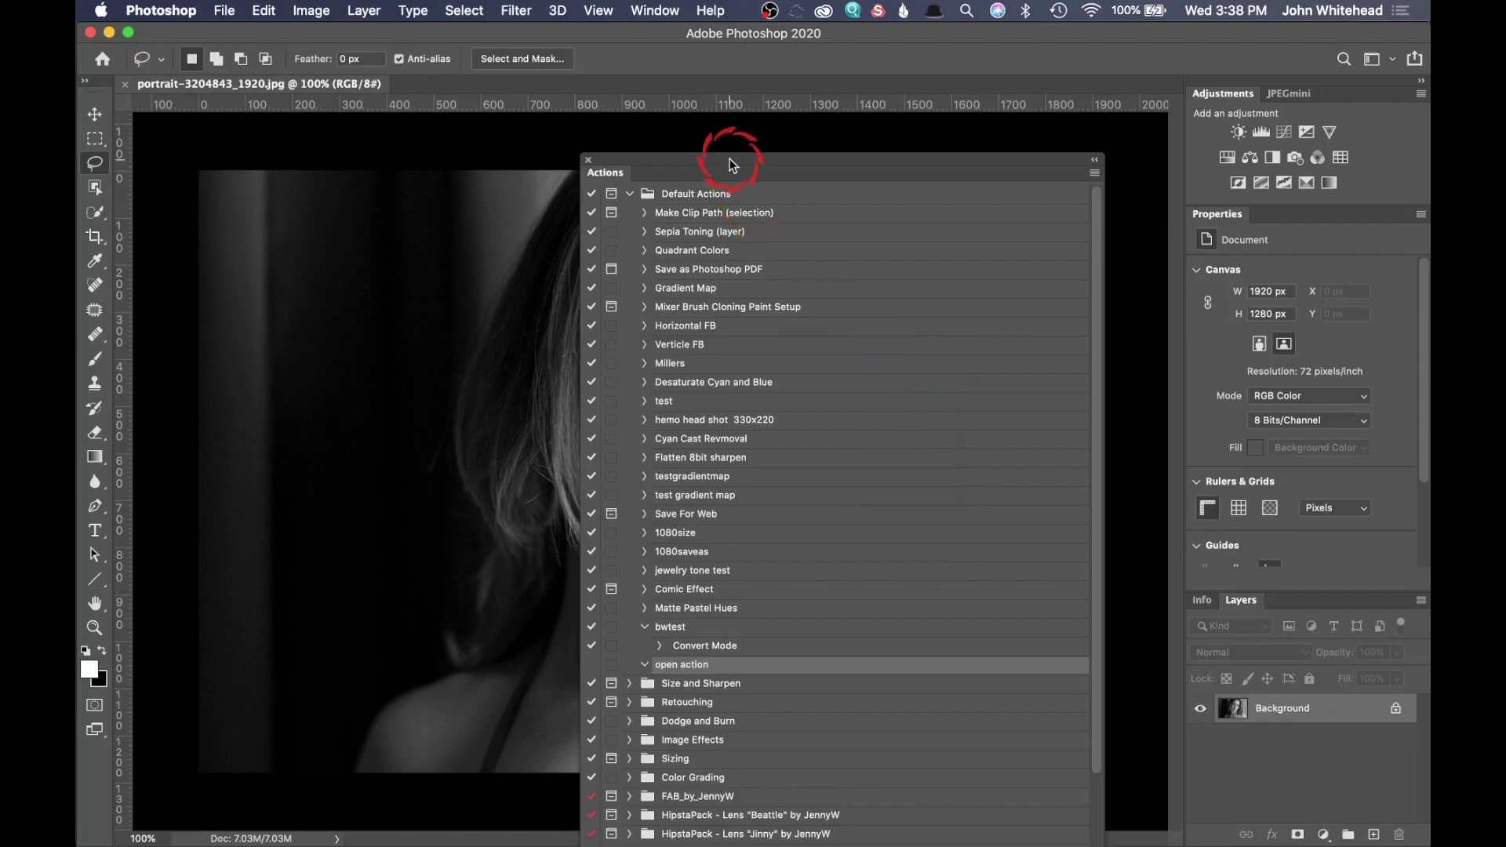
drag(730, 162, 1208, 508)
click(1113, 304)
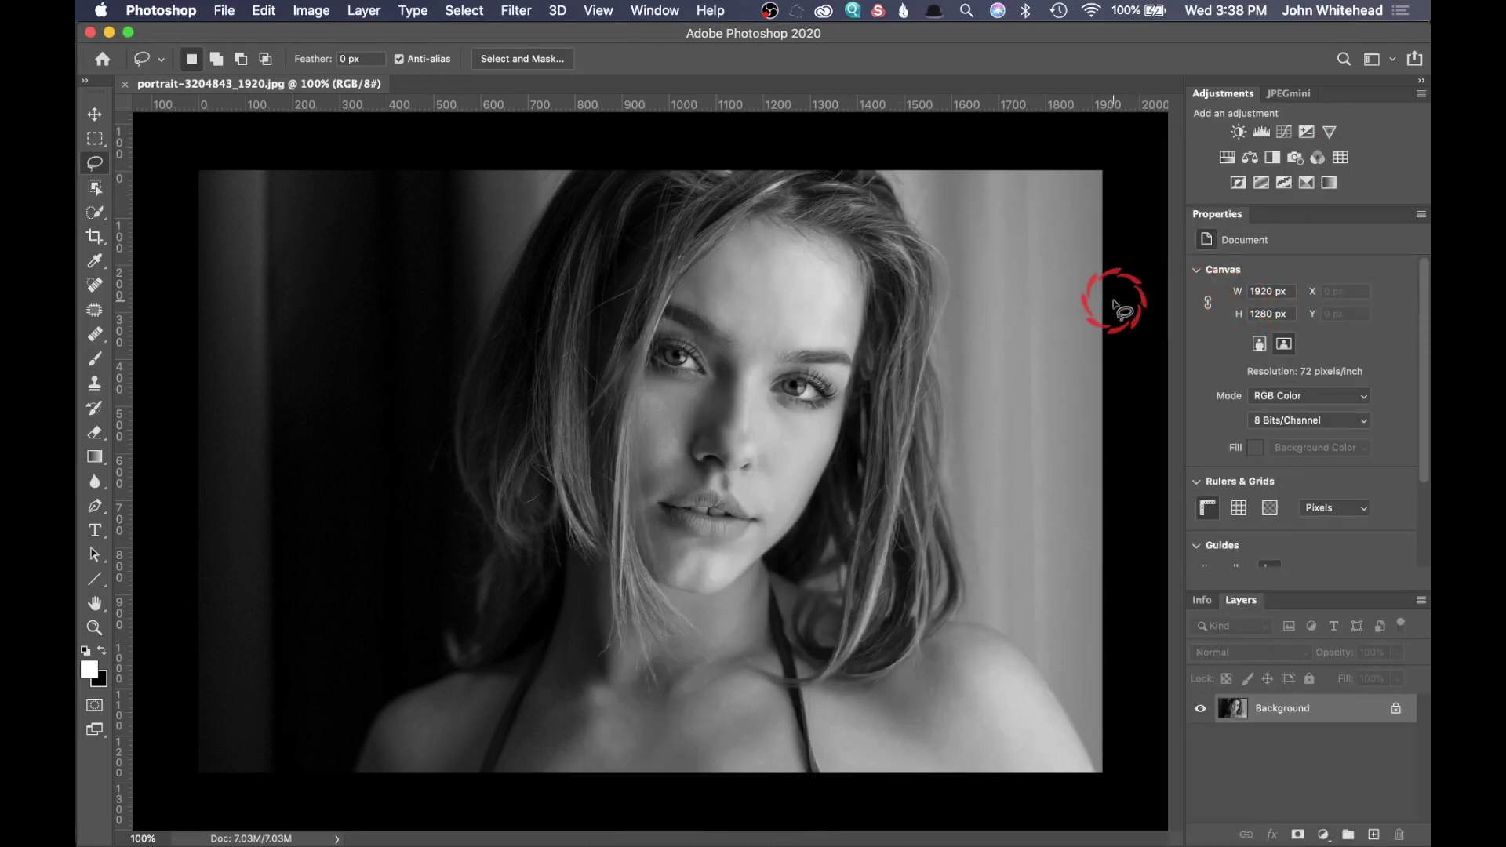
click(1091, 329)
click(1272, 155)
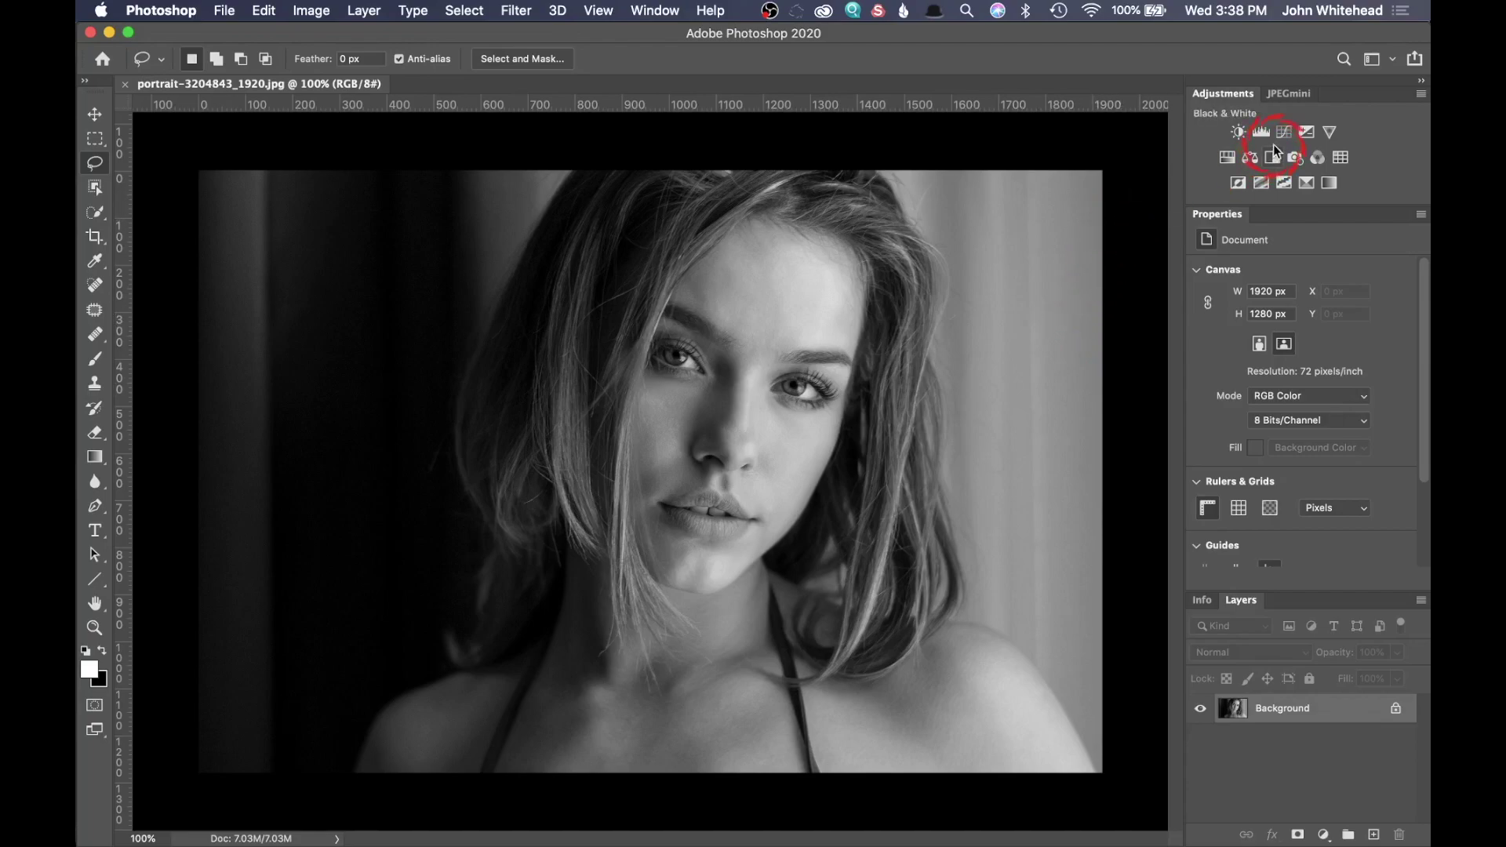
Add a Curves adjustment layer named 'Luminosity Mask' with Luminosity blend mode.
click(364, 9)
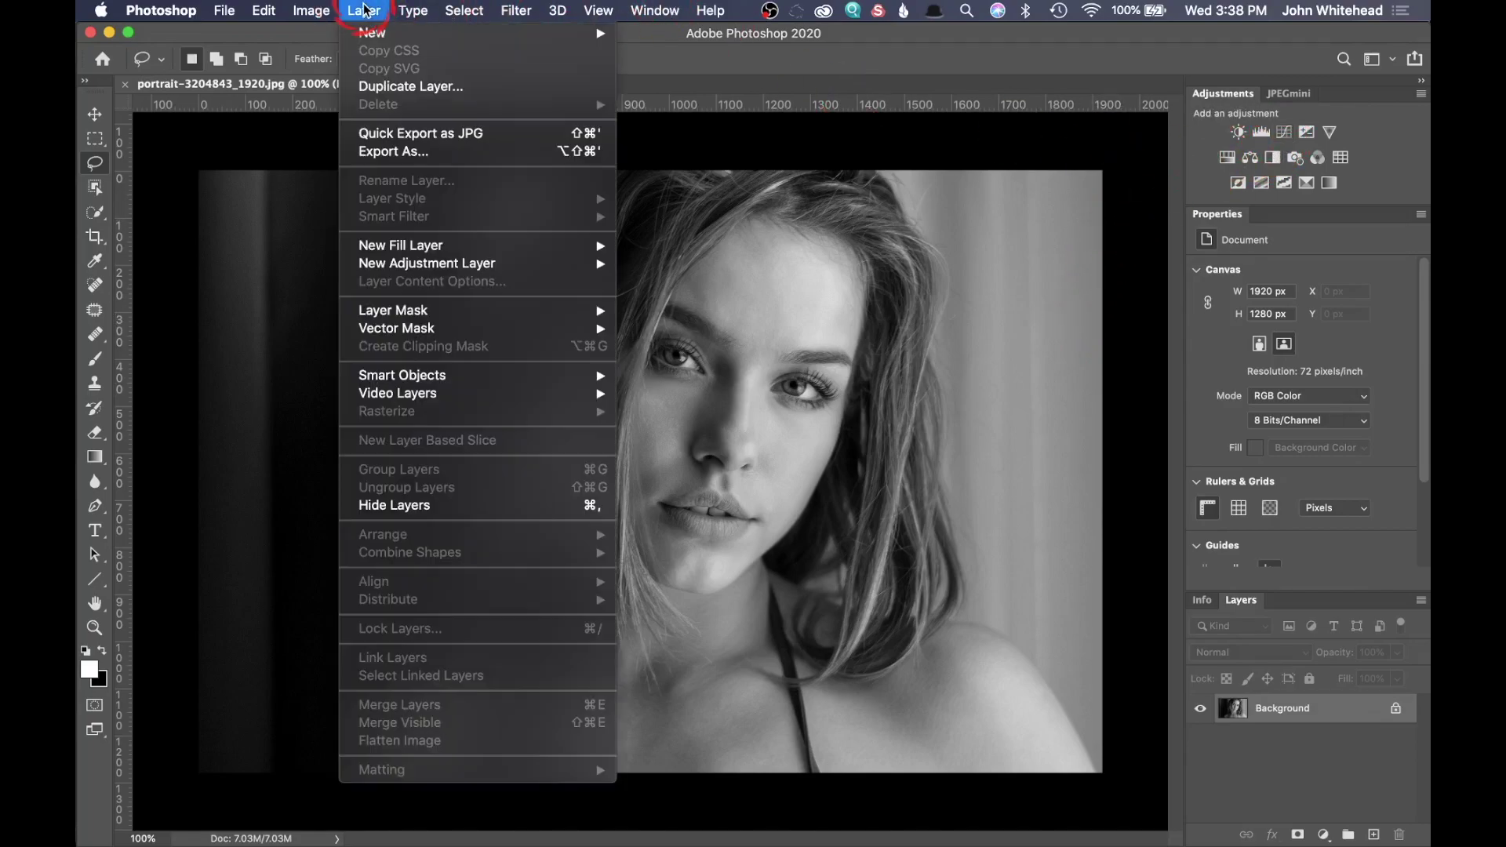
click(435, 263)
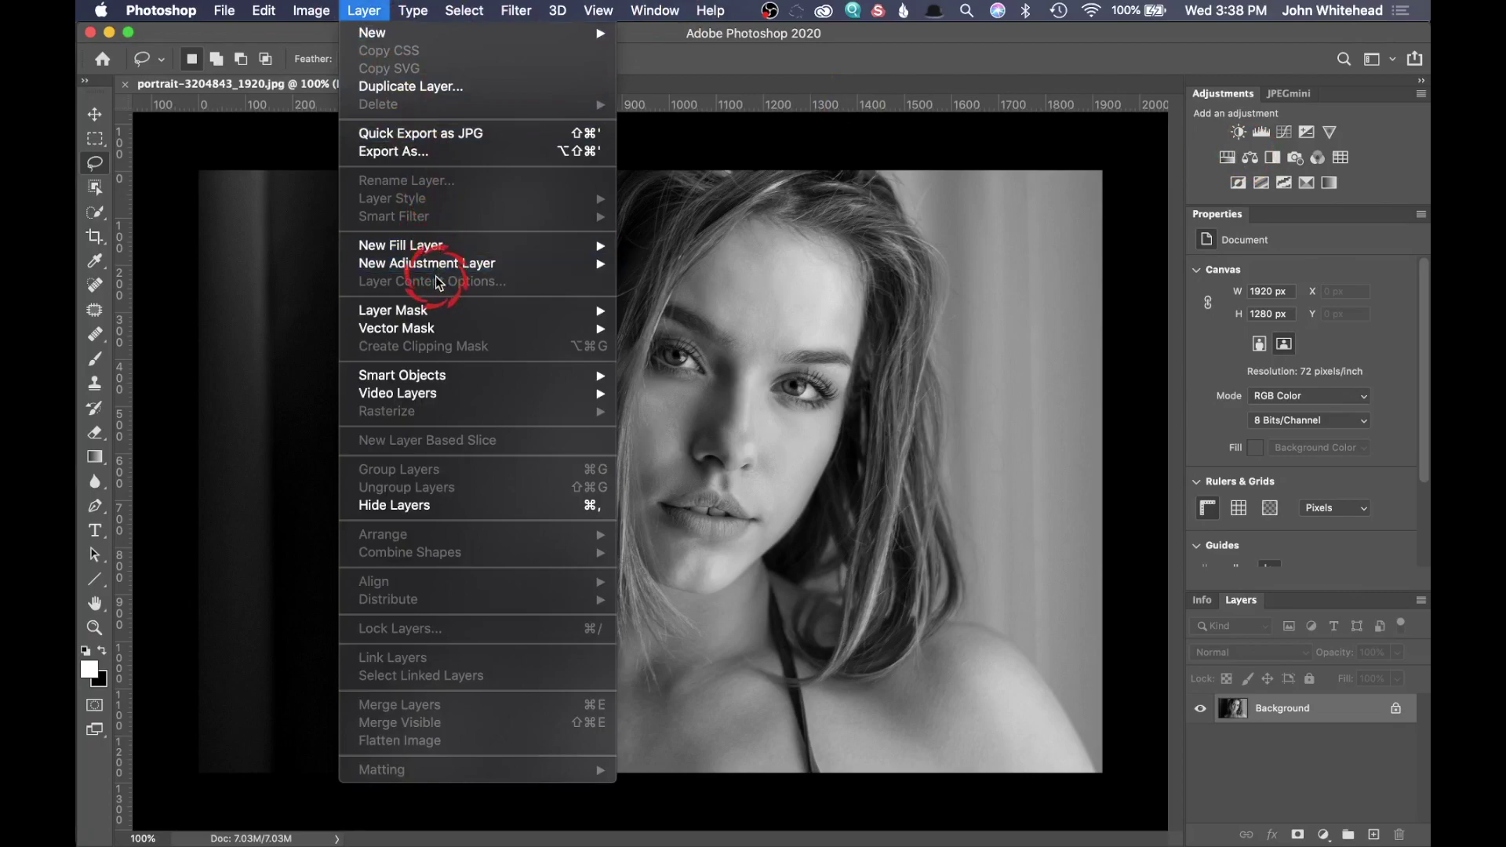
click(694, 303)
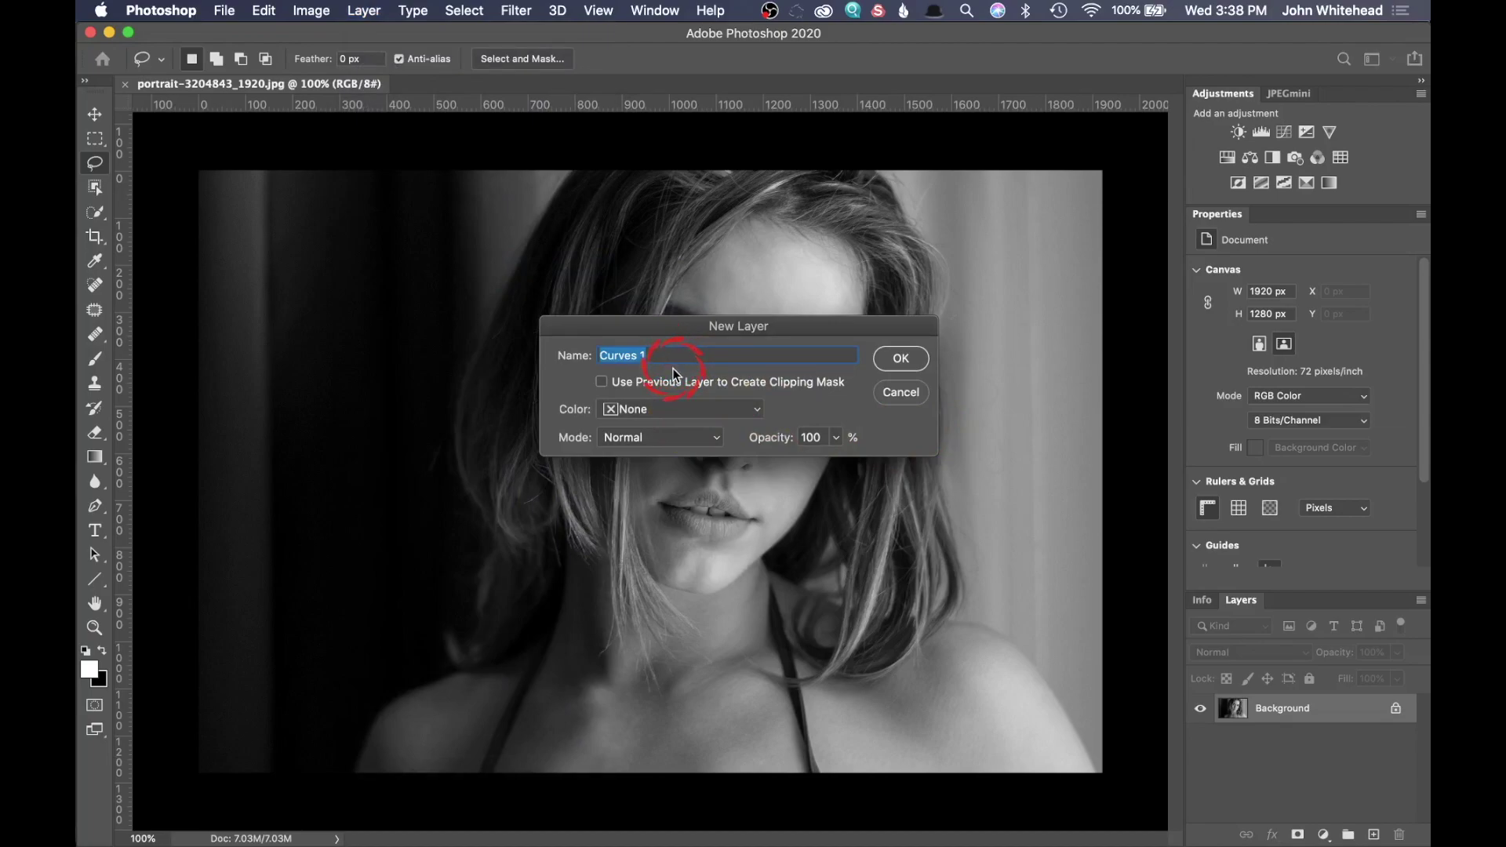
text(Luminosity Mask)
click(642, 440)
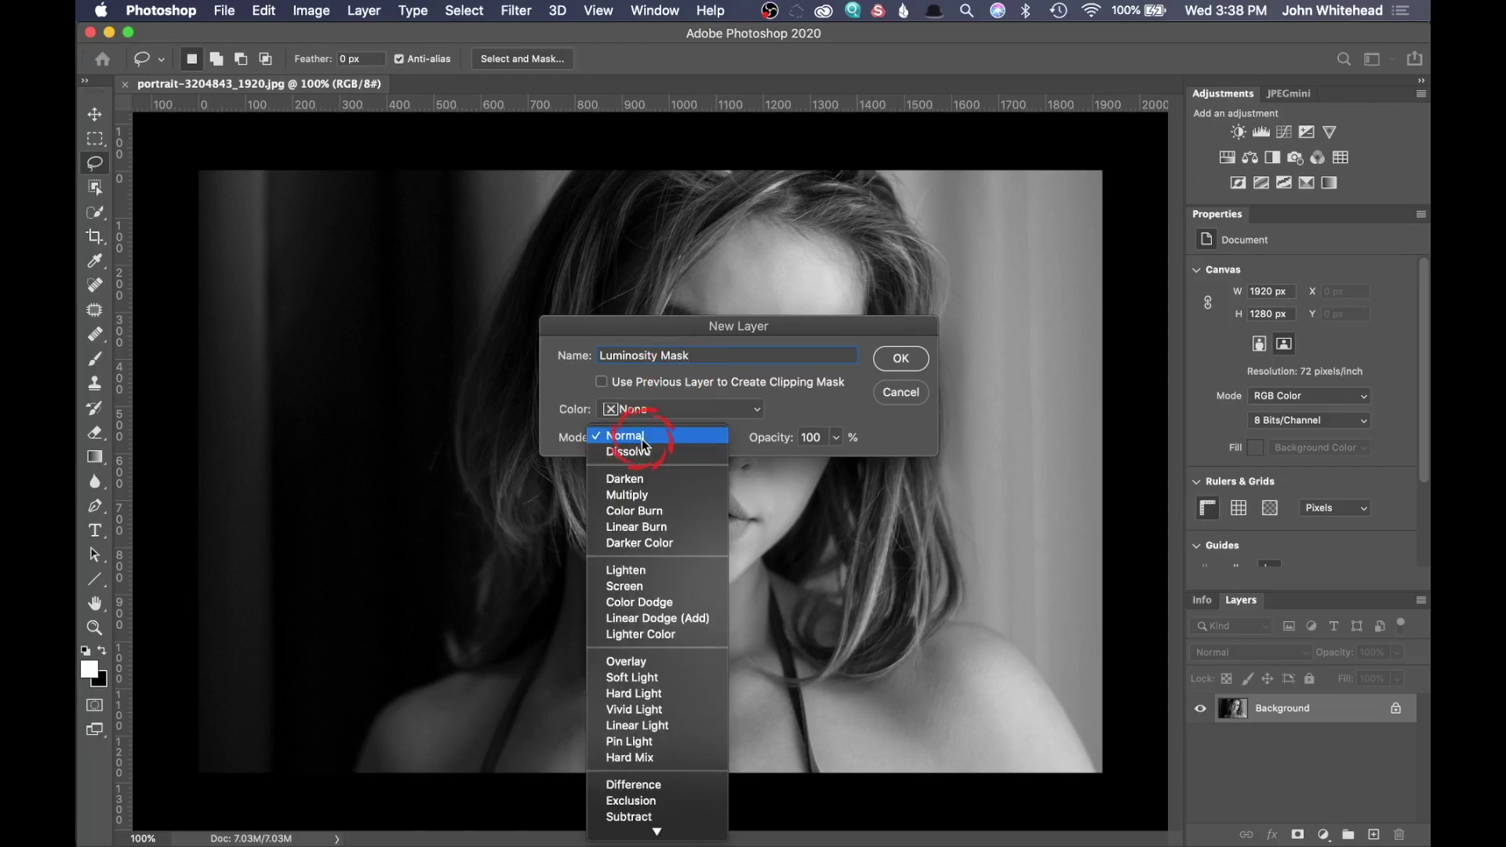
click(672, 821)
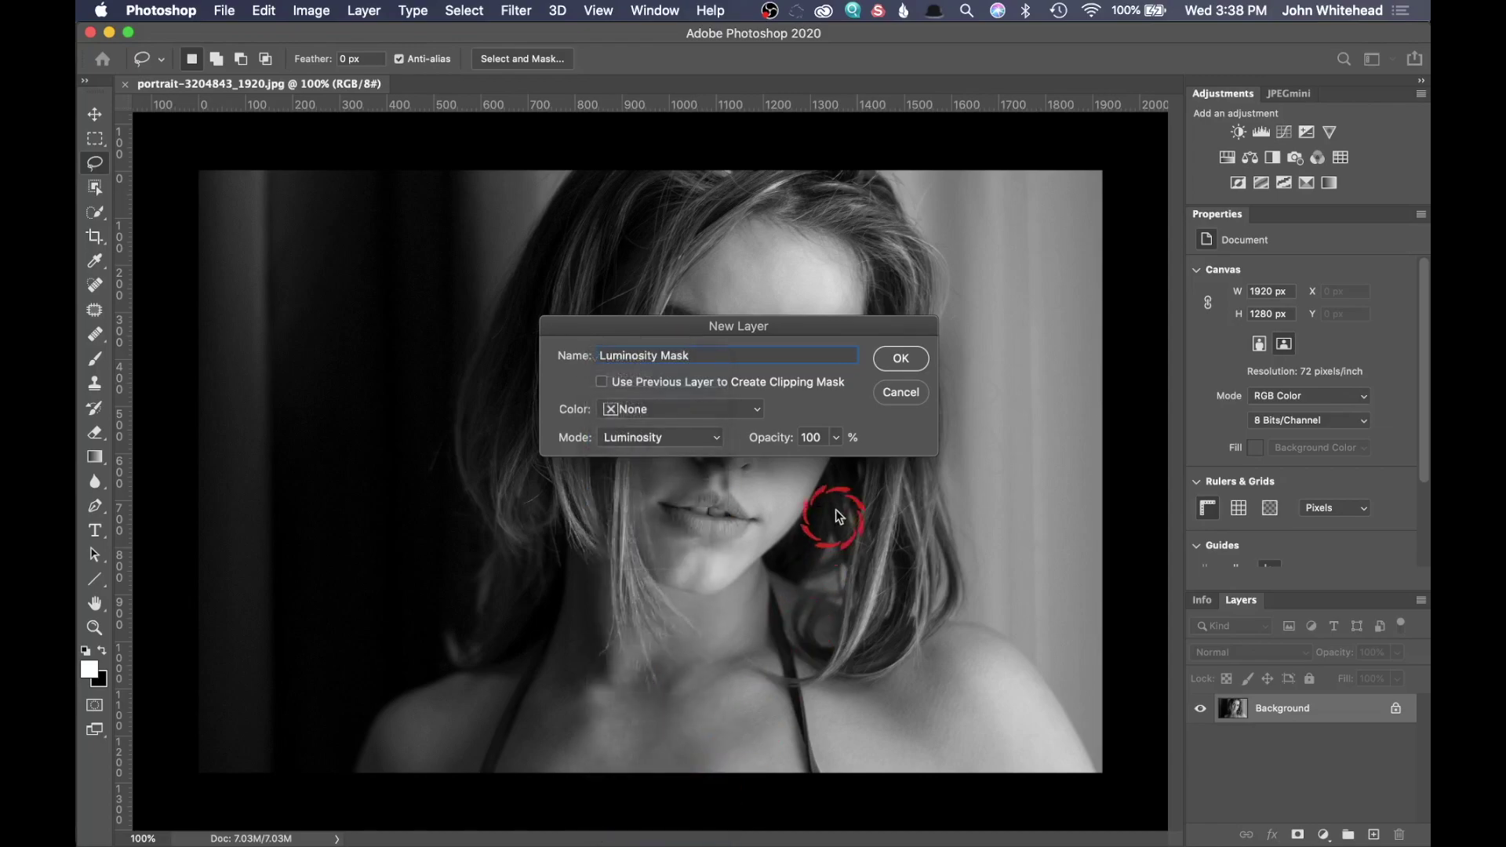
click(902, 360)
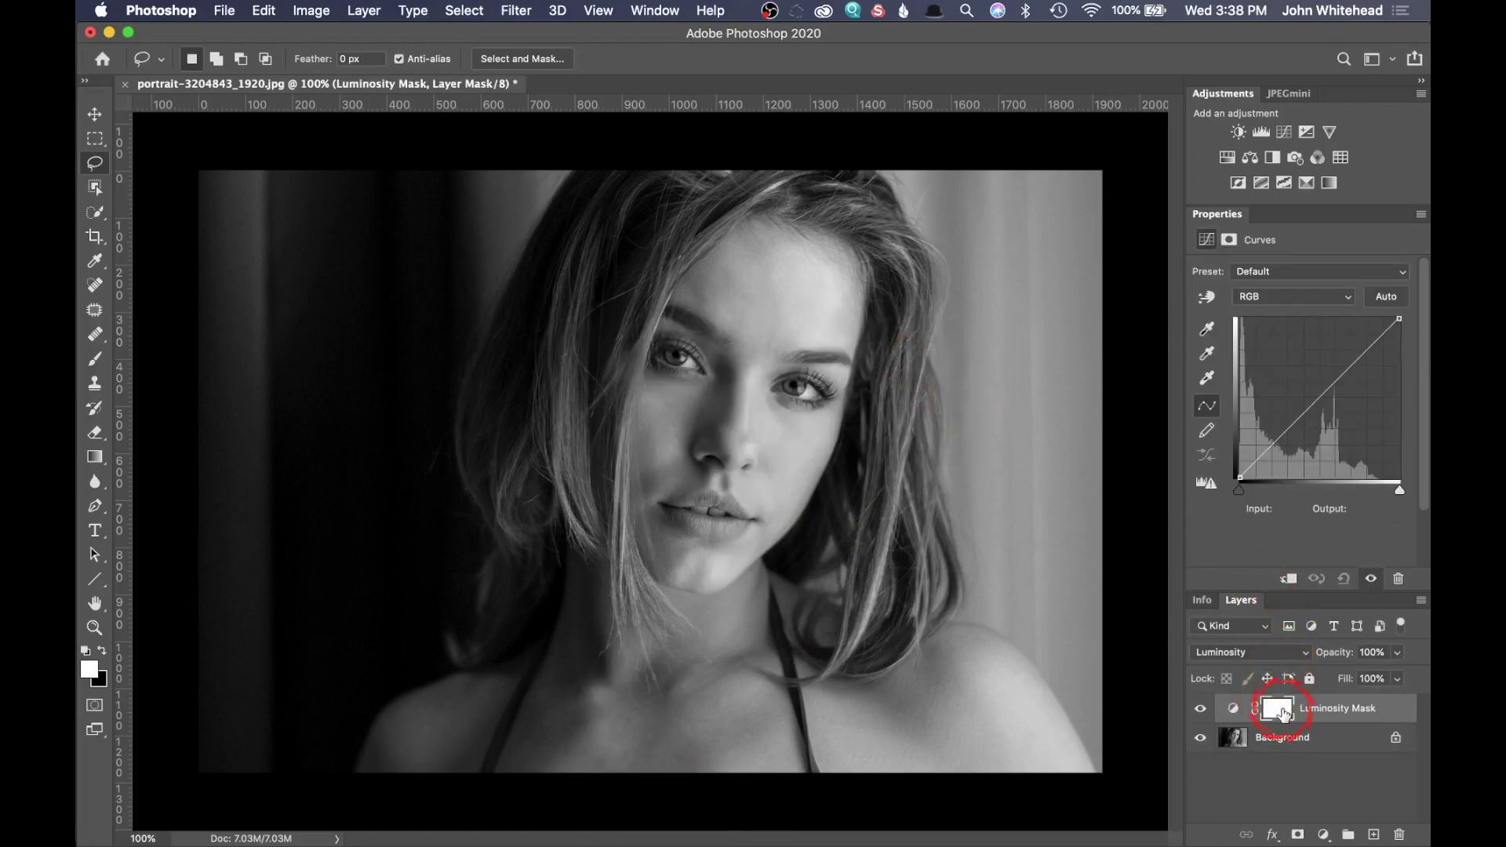
Invert the Luminosity Mask to black, reset default colours, and select a smaller Brush.
key(super+i)
click(1283, 711)
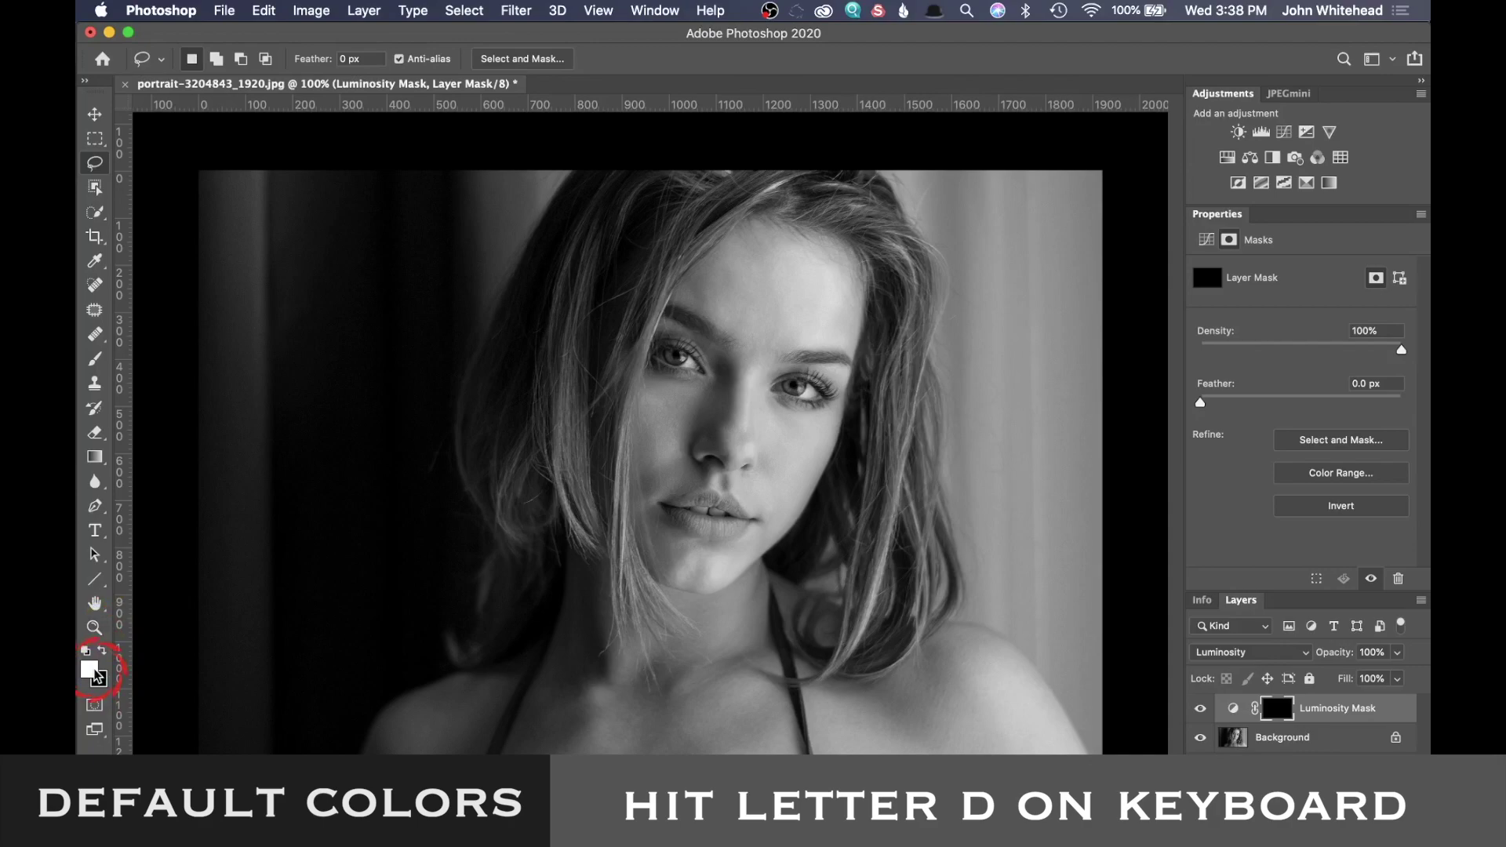
click(95, 360)
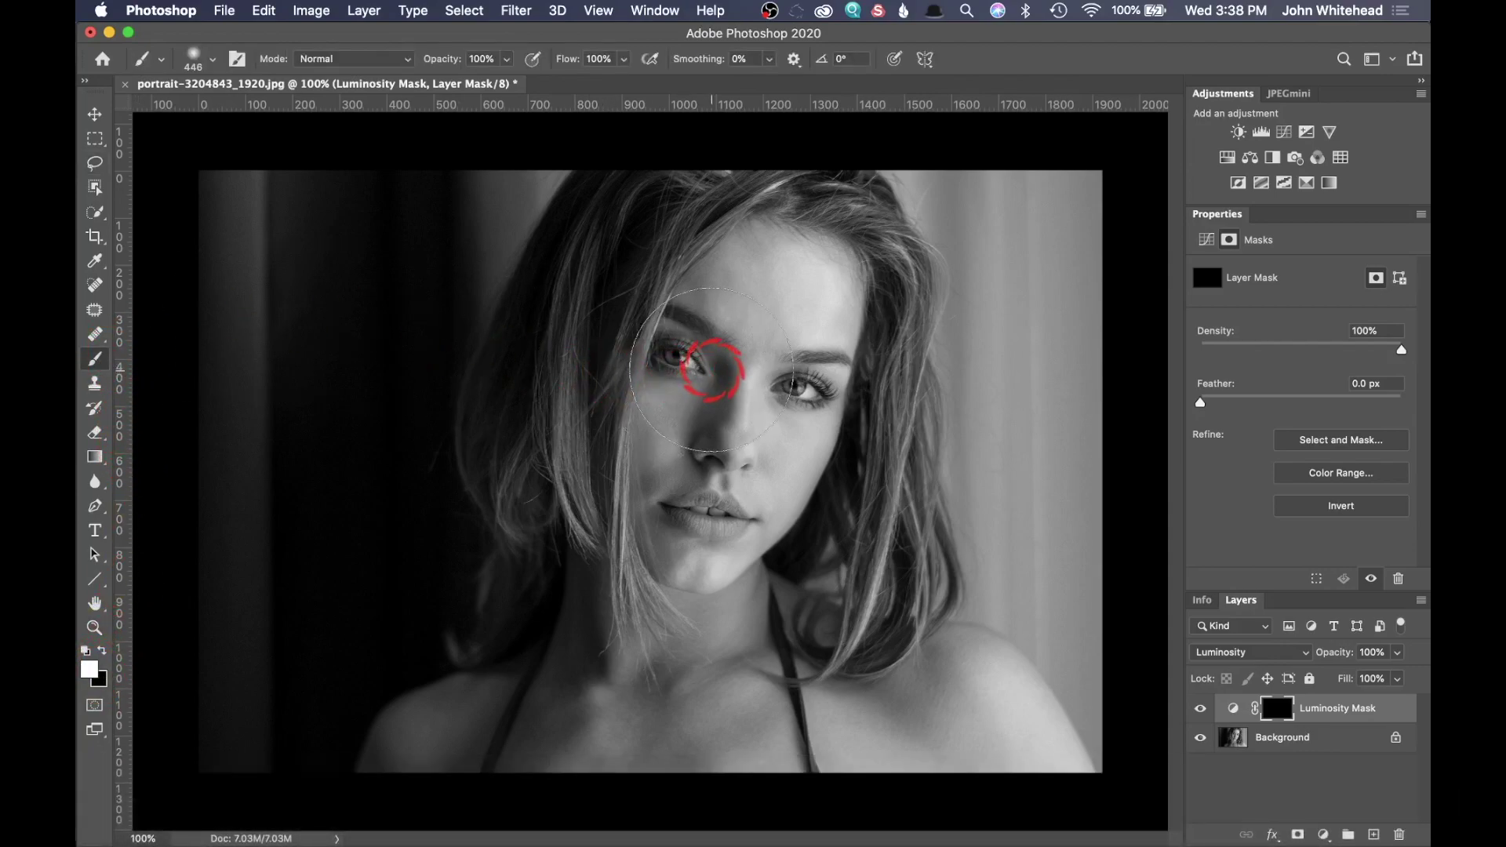
mouse_move(710, 368)
mouse_down()
mouse_move(582, 384)
mouse_move(565, 224)
mouse_move(549, 229)
mouse_up()
Stop recording 'open action' from the Actions panel menu and close the panel.
key(alt+F9)
drag(1025, 111, 862, 67)
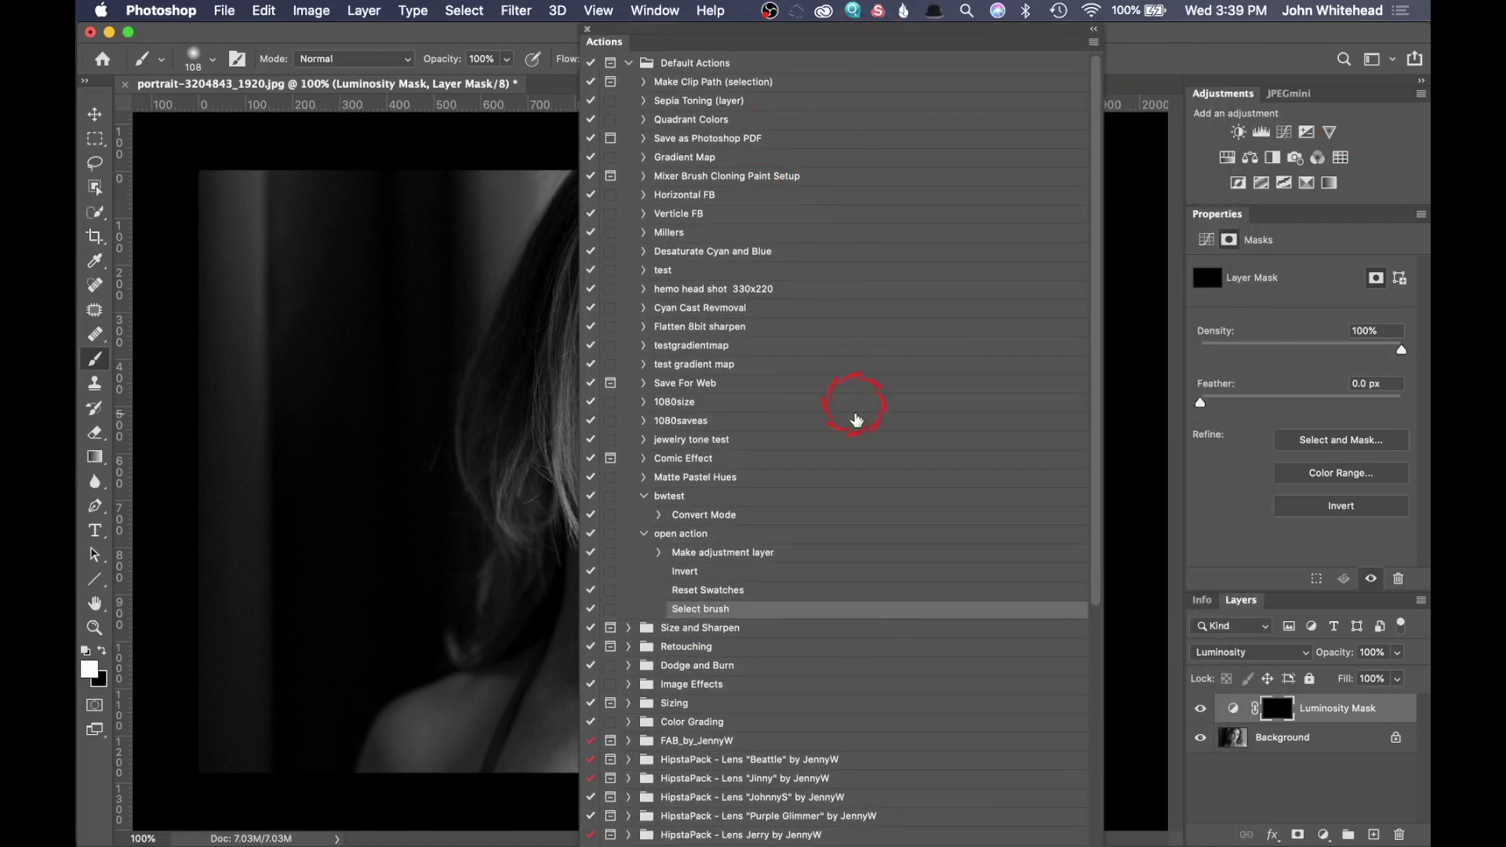
click(1093, 42)
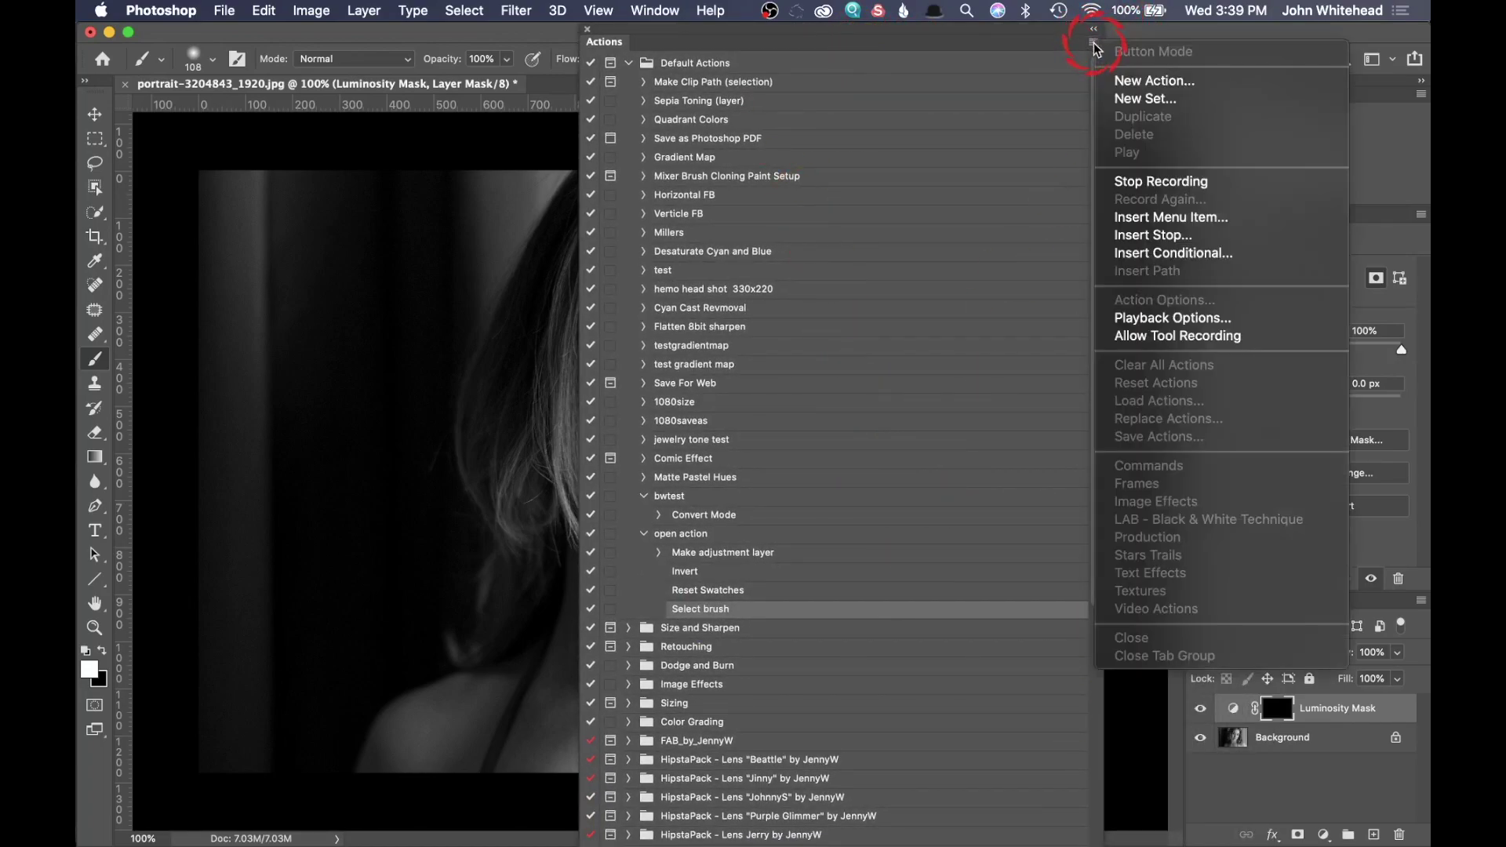
click(1161, 181)
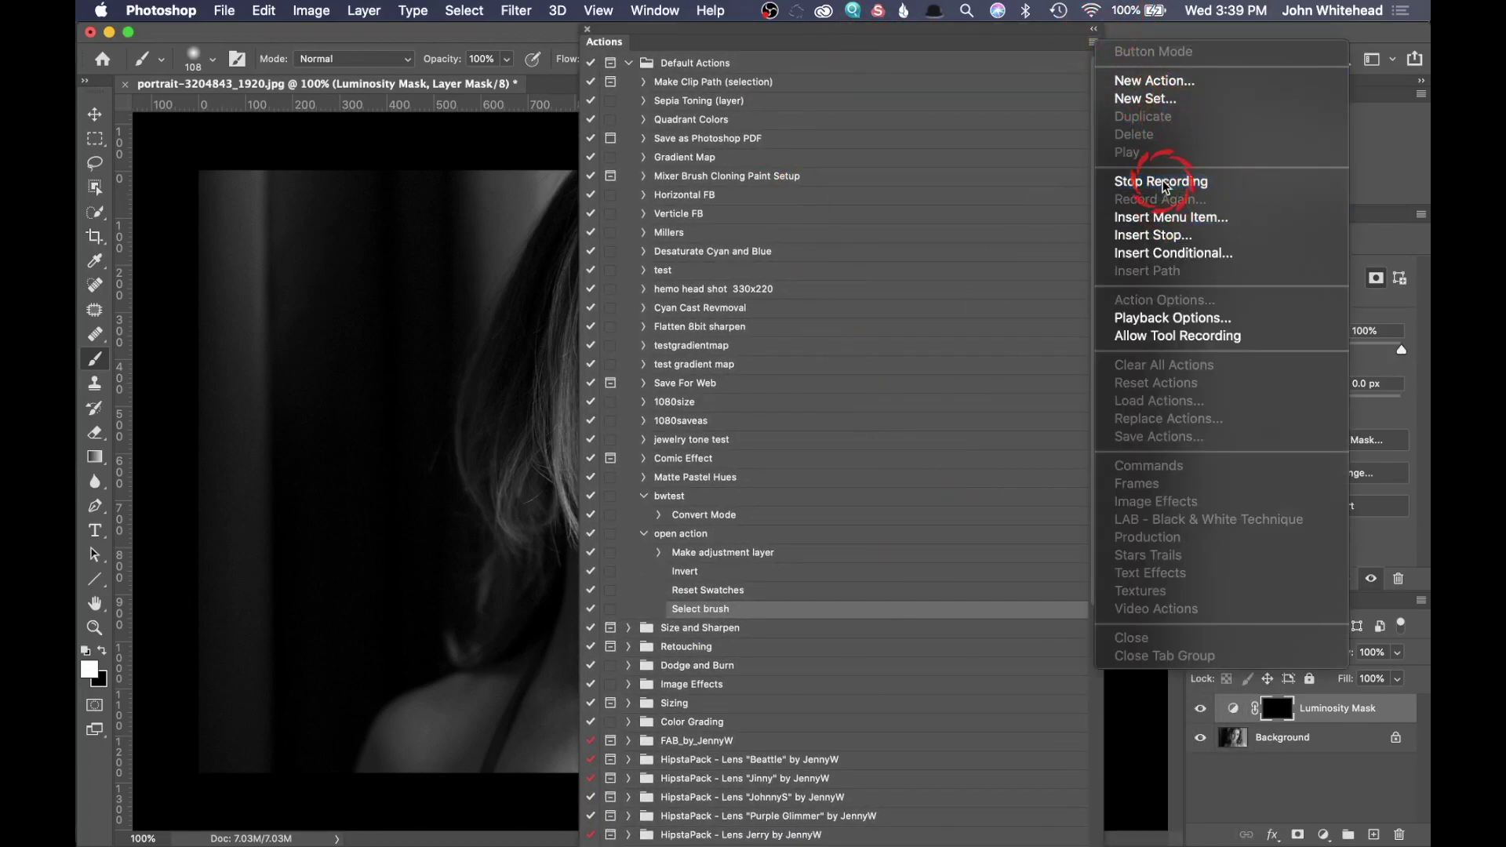
click(1033, 82)
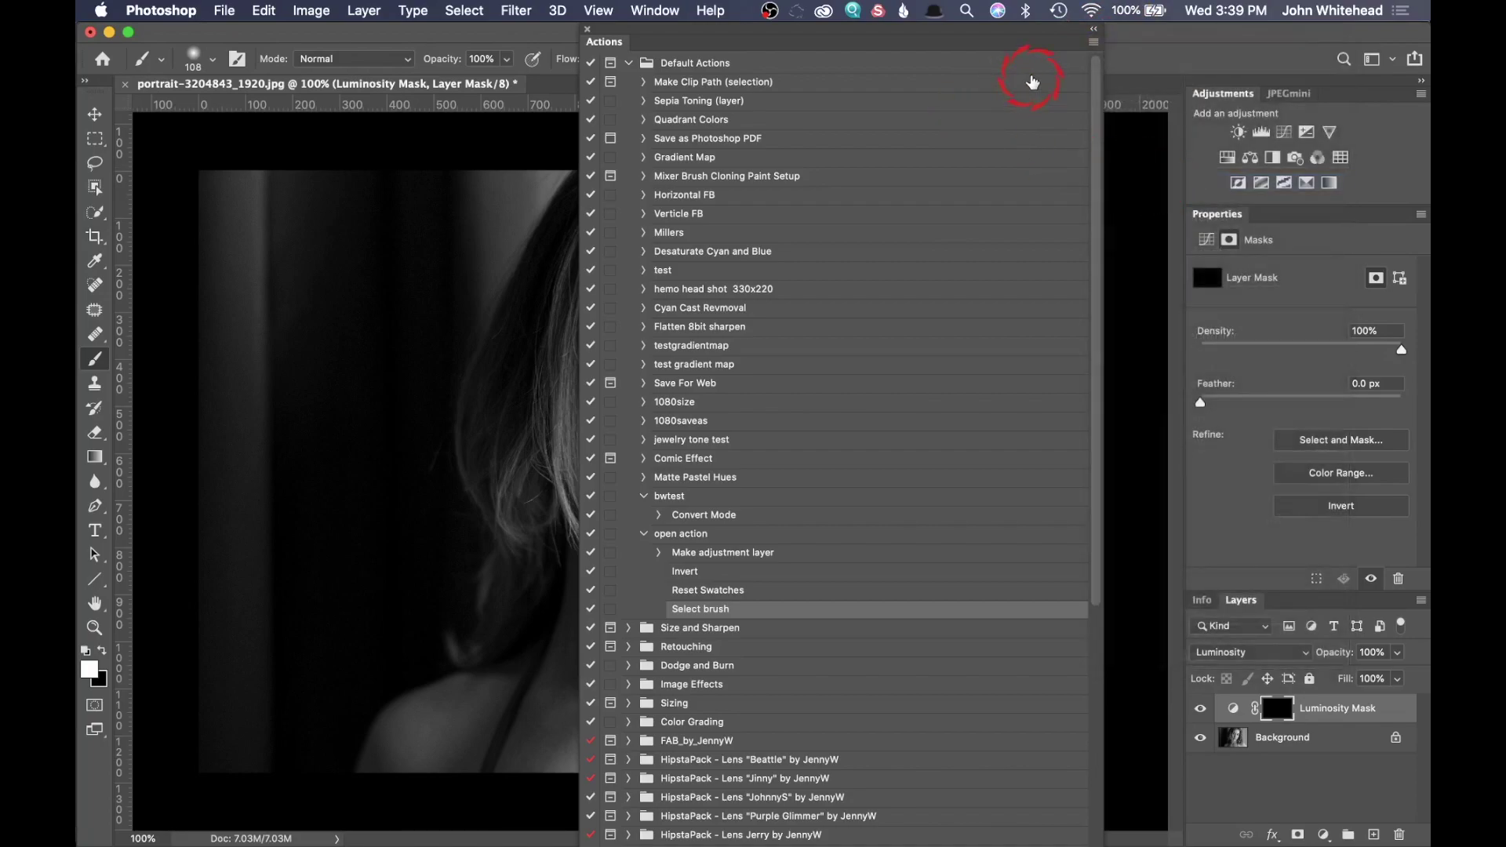
click(587, 29)
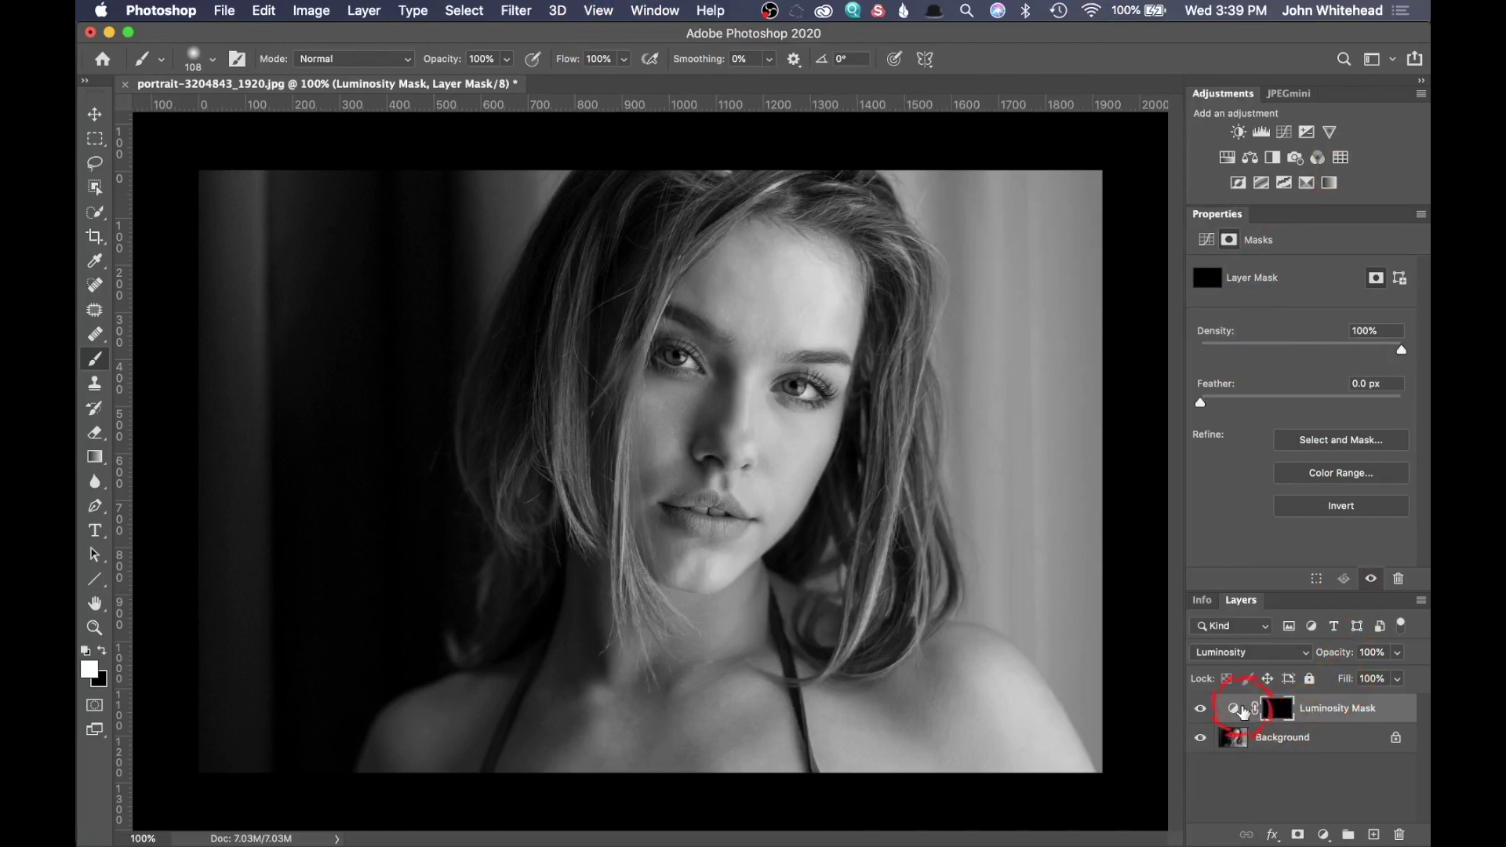
In the Script Events Manager, set the triggering event to Open Document.
click(223, 11)
mouse_move(324, 466)
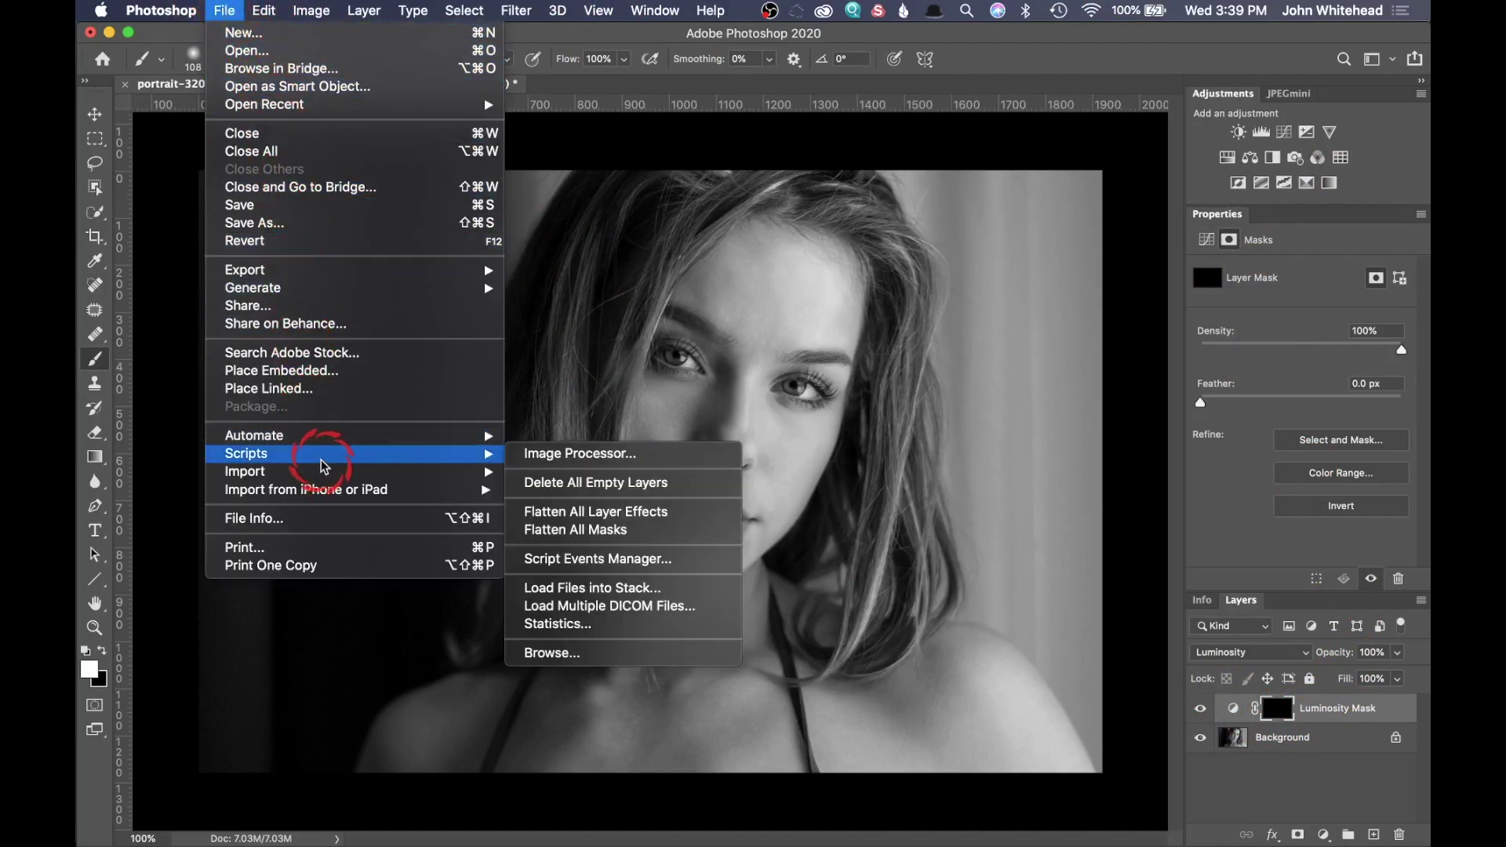
click(601, 559)
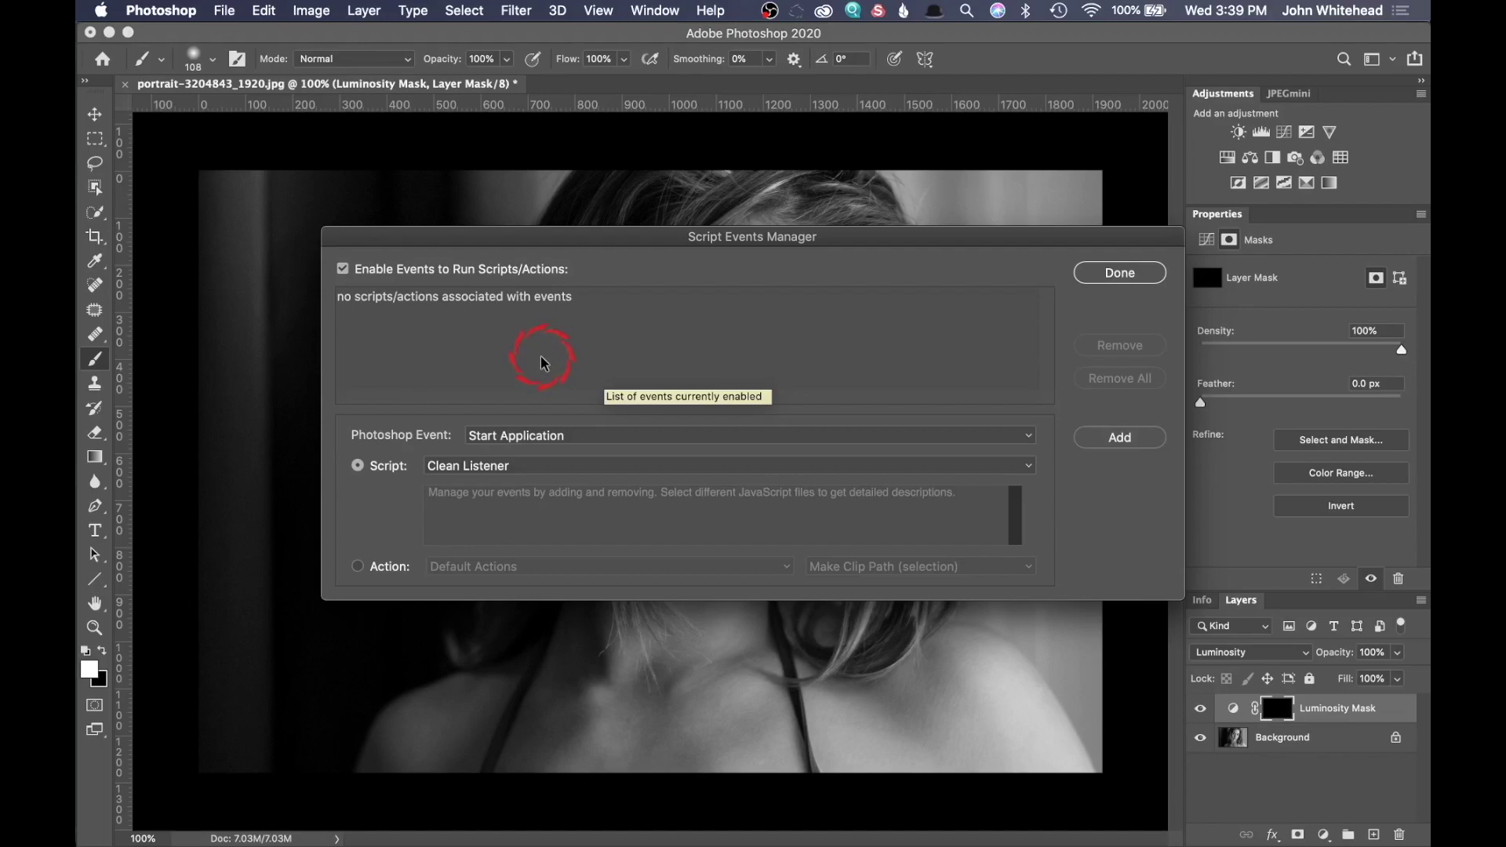
click(598, 436)
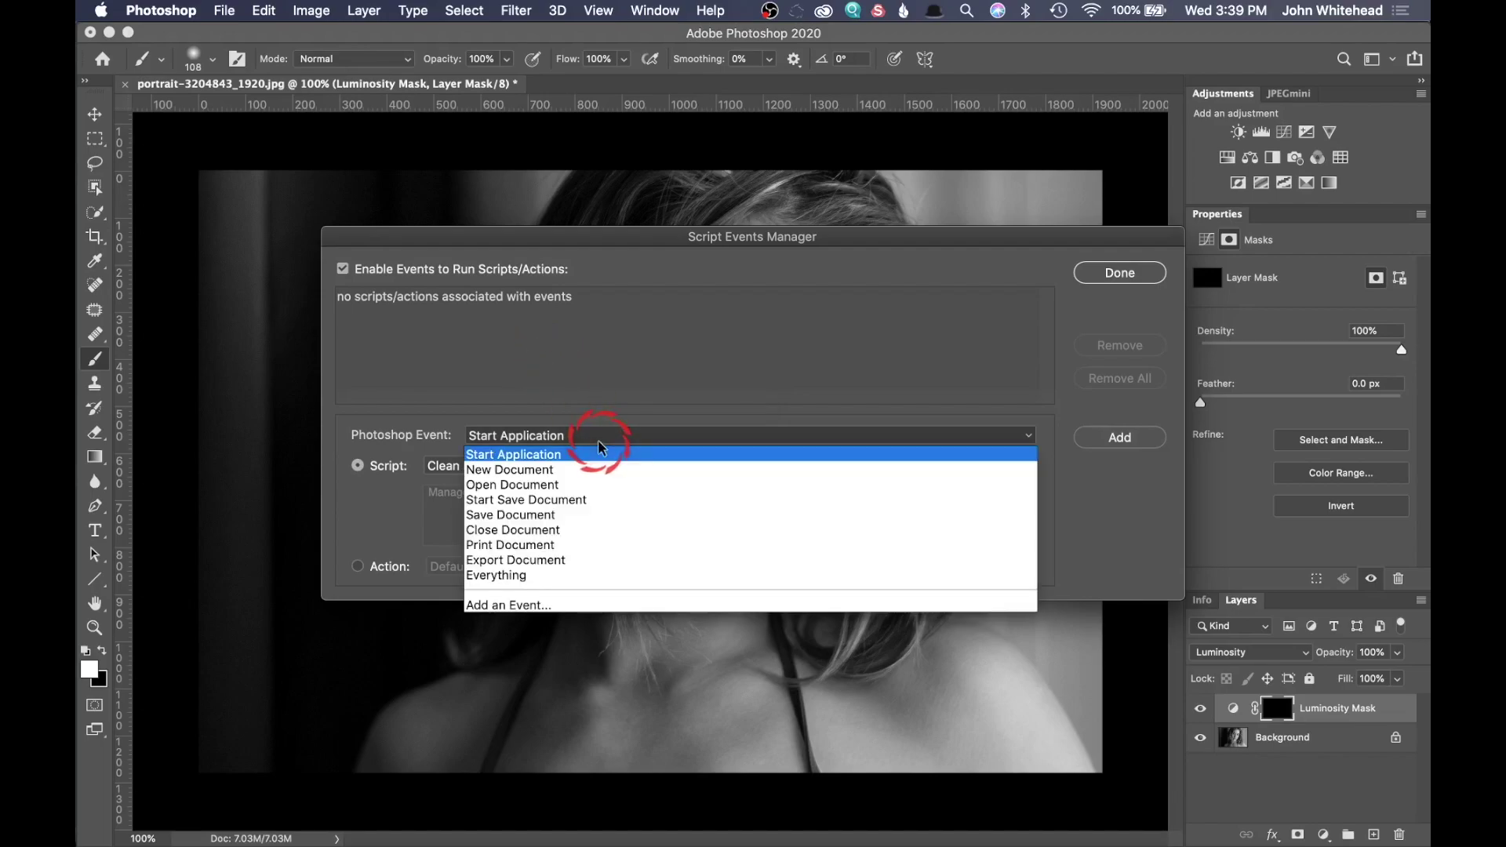
click(632, 492)
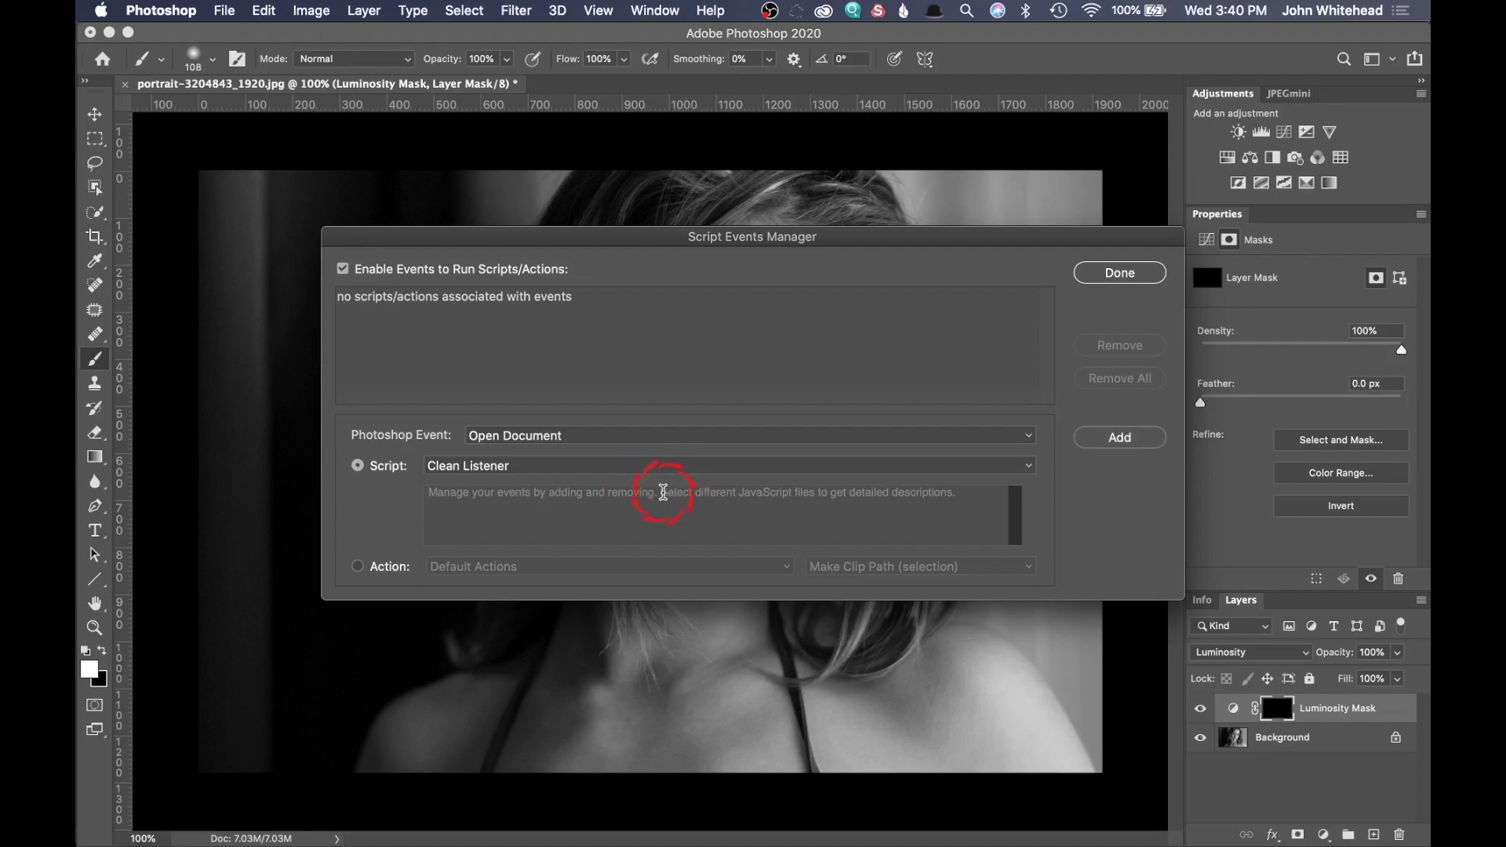
Choose Default Actions > open action as the action, add it, and finish with Done.
click(355, 568)
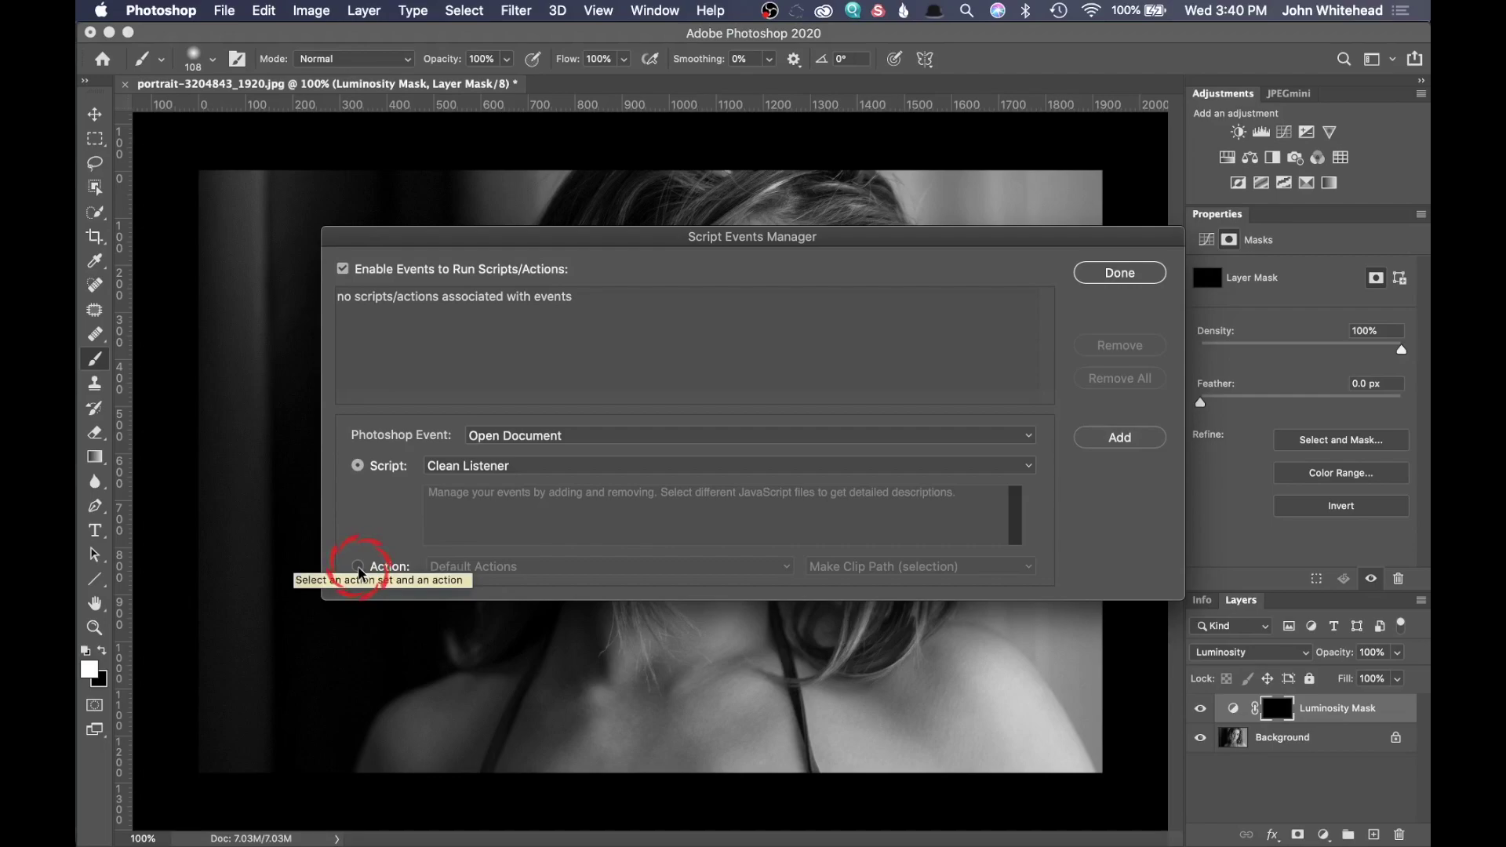
click(357, 566)
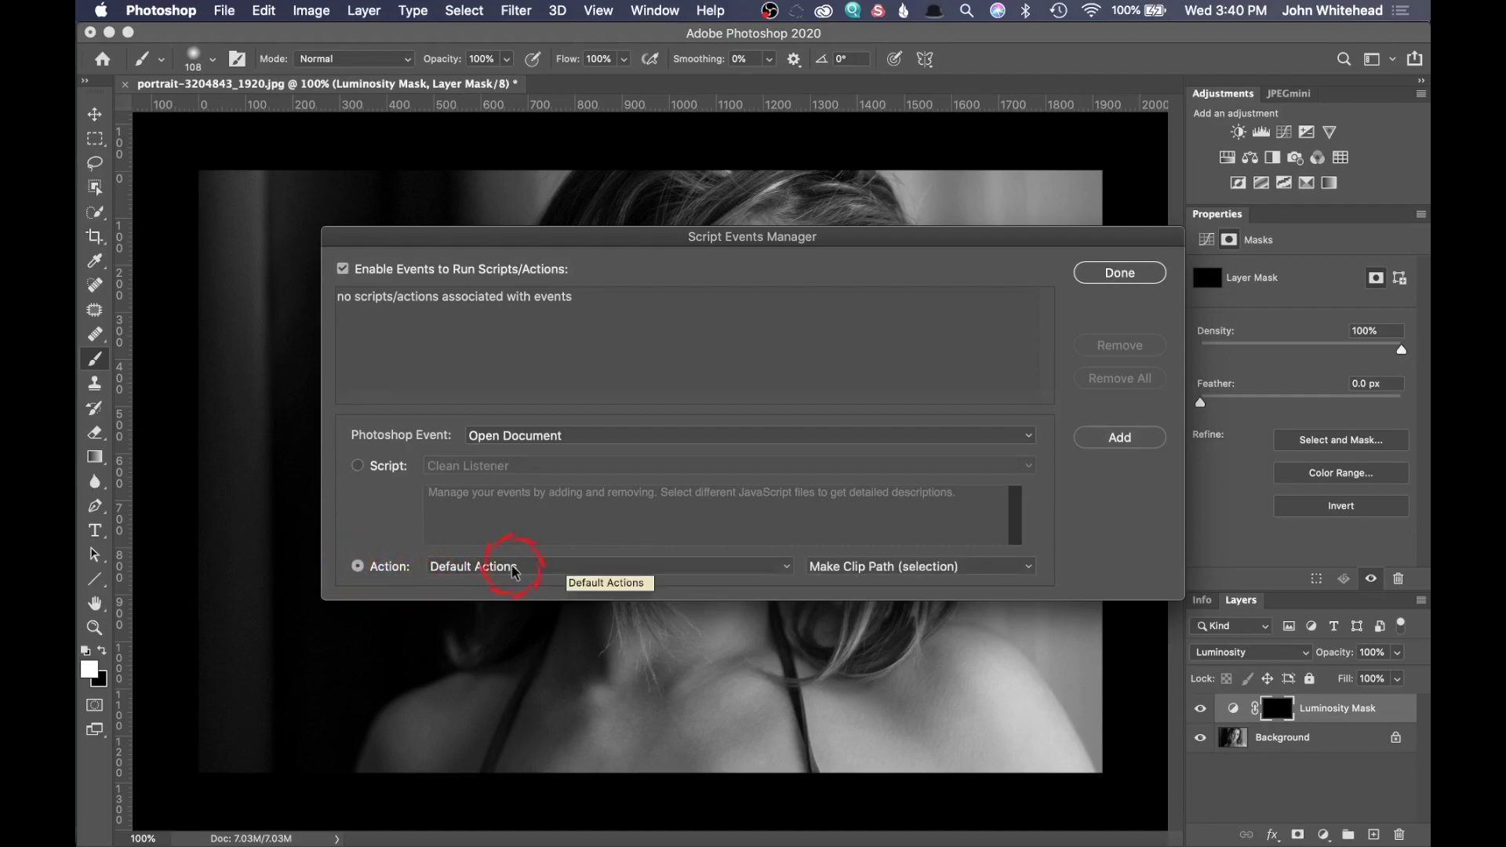
click(894, 566)
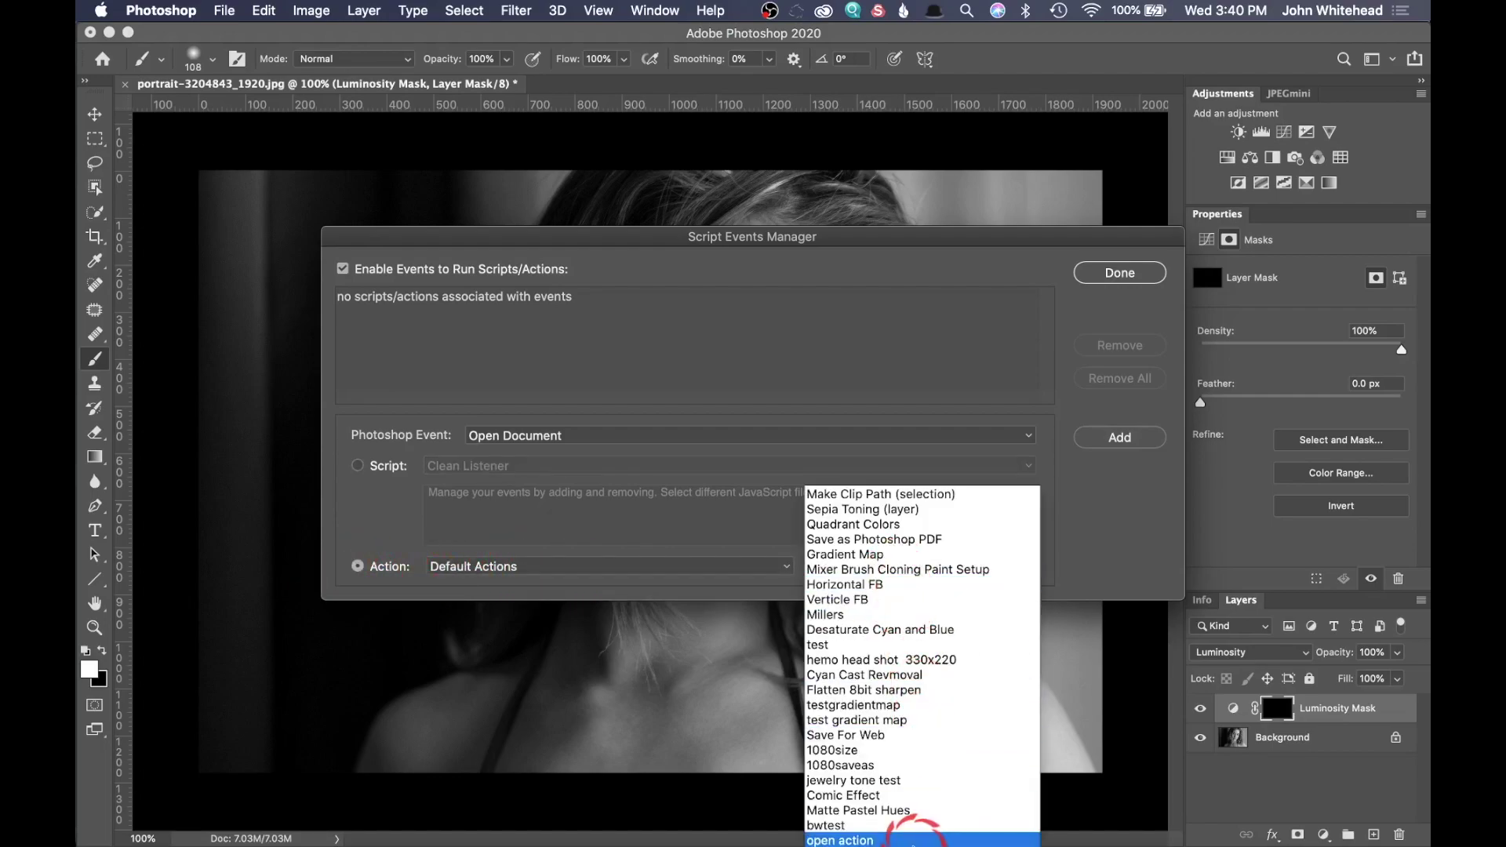
click(914, 842)
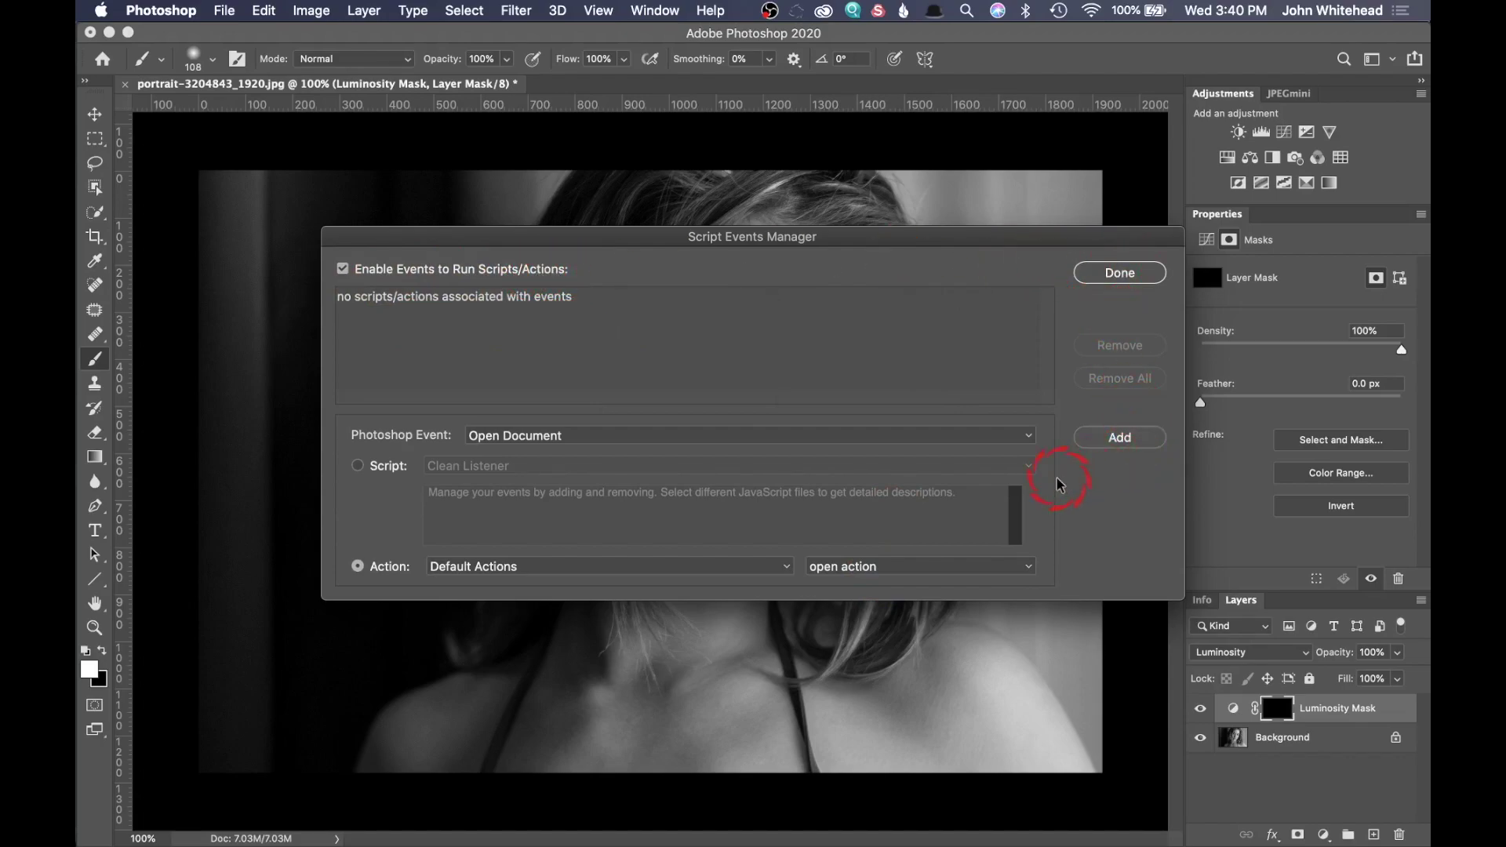
click(1139, 438)
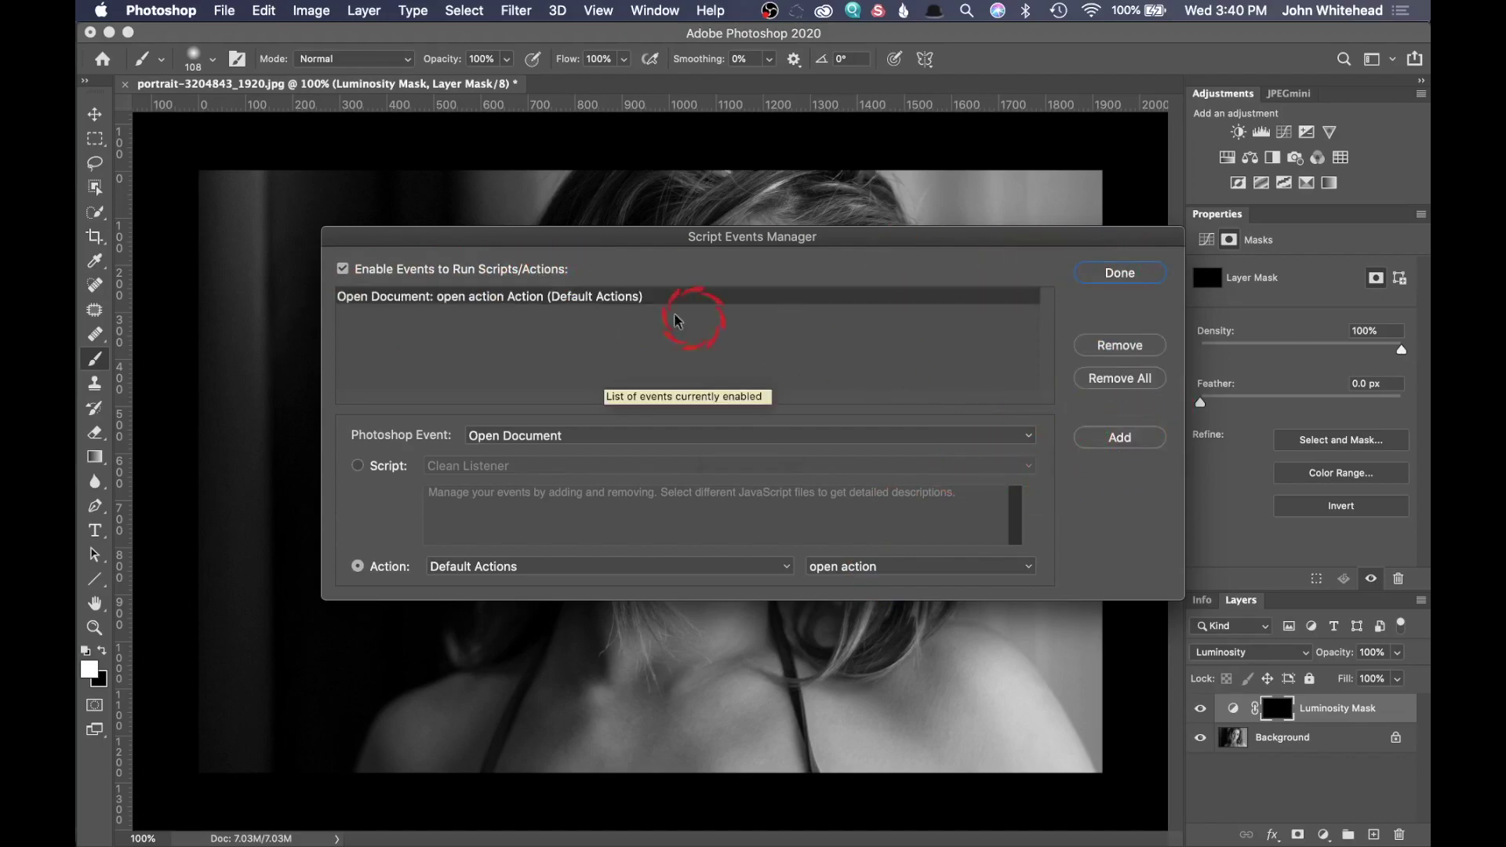
click(1137, 273)
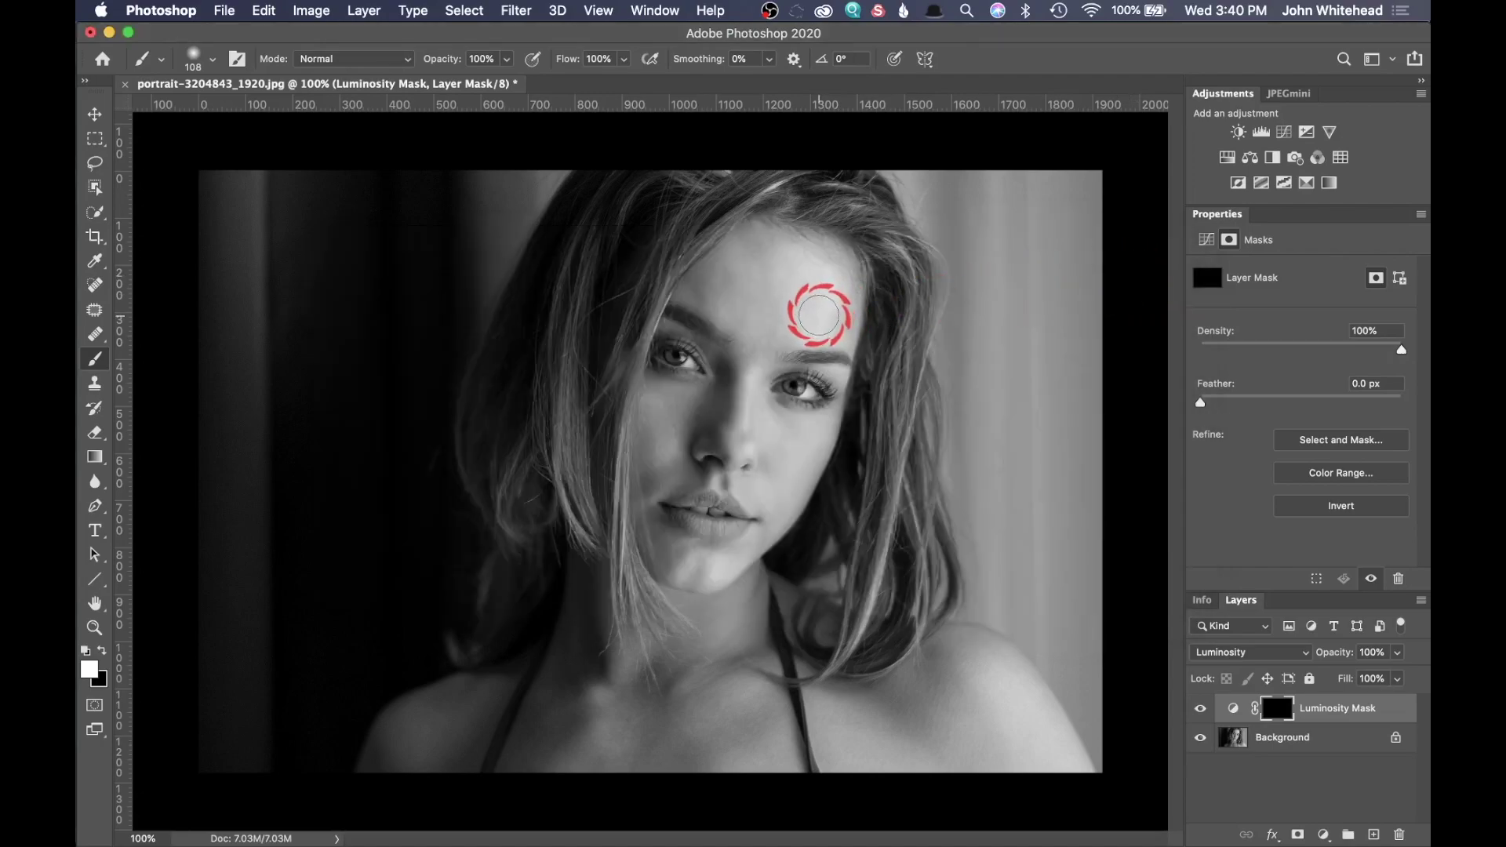
Close the portrait unsaved, reopen portrait-3204843_1920.jpg from Downloads, and add a curve point.
key(super+w)
click(657, 308)
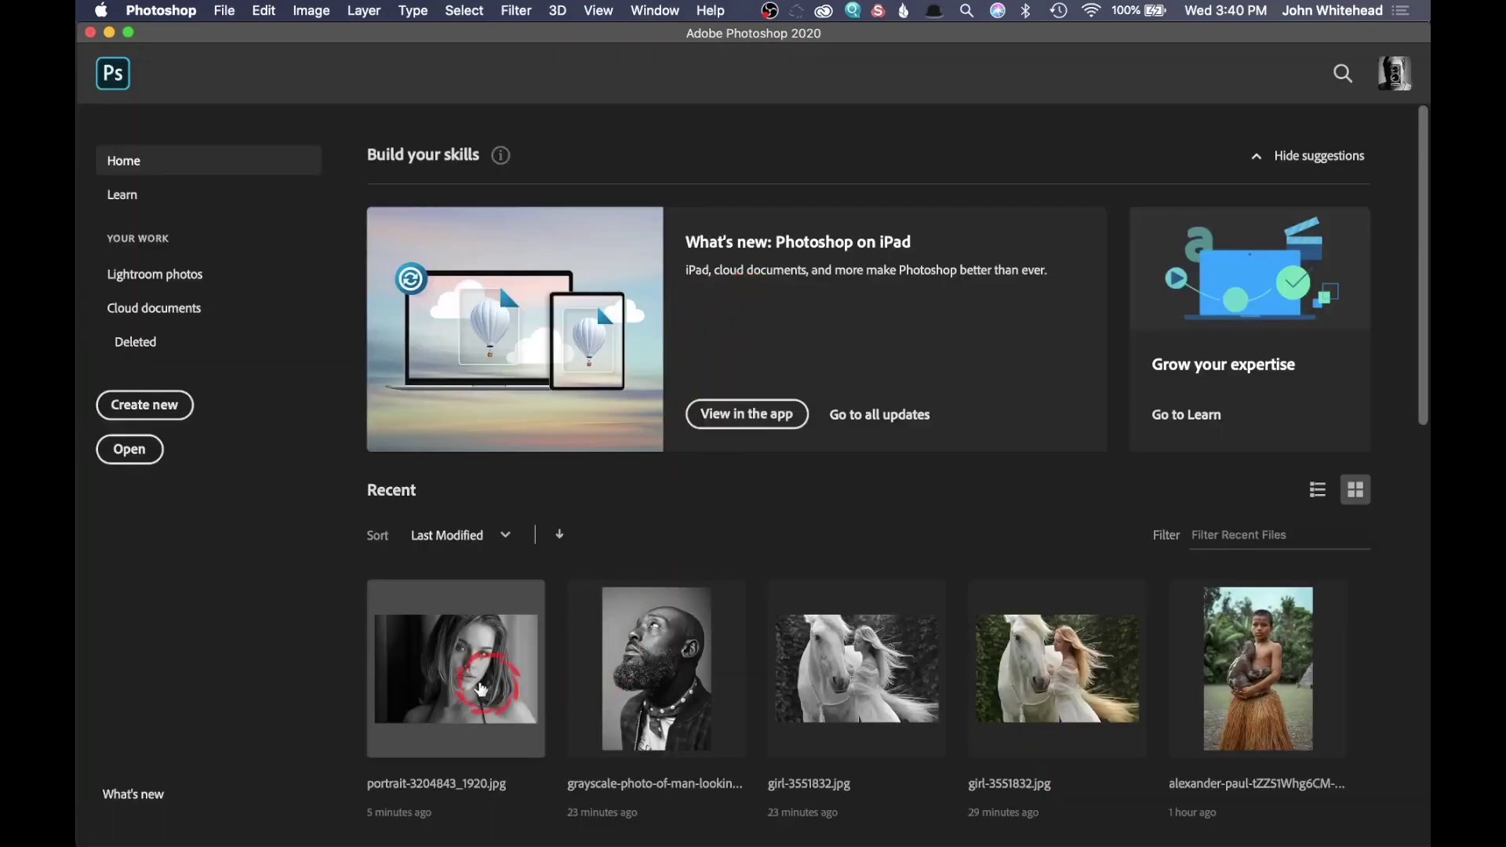
click(130, 449)
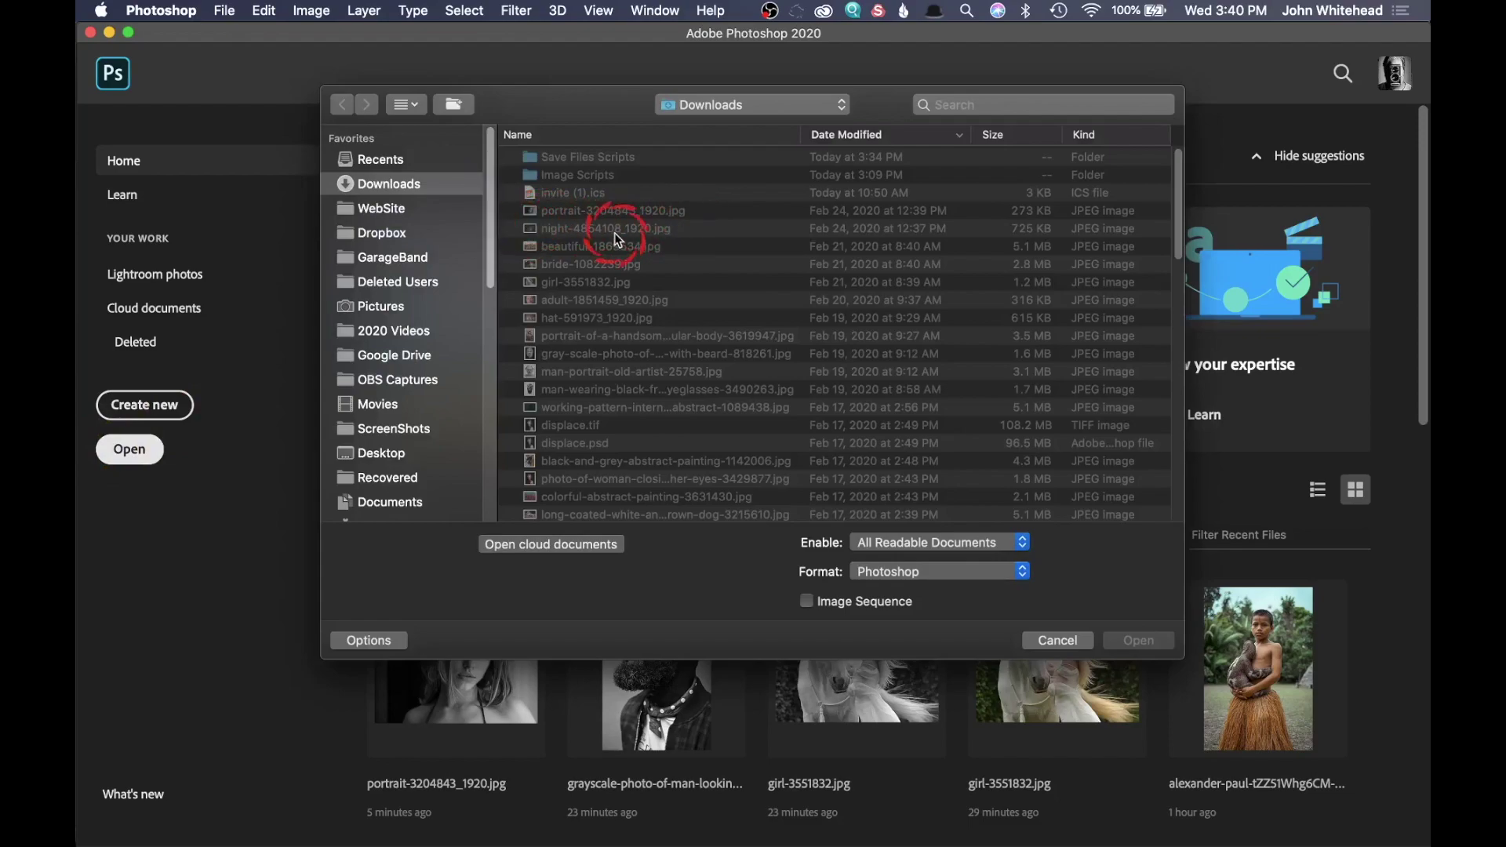
click(652, 208)
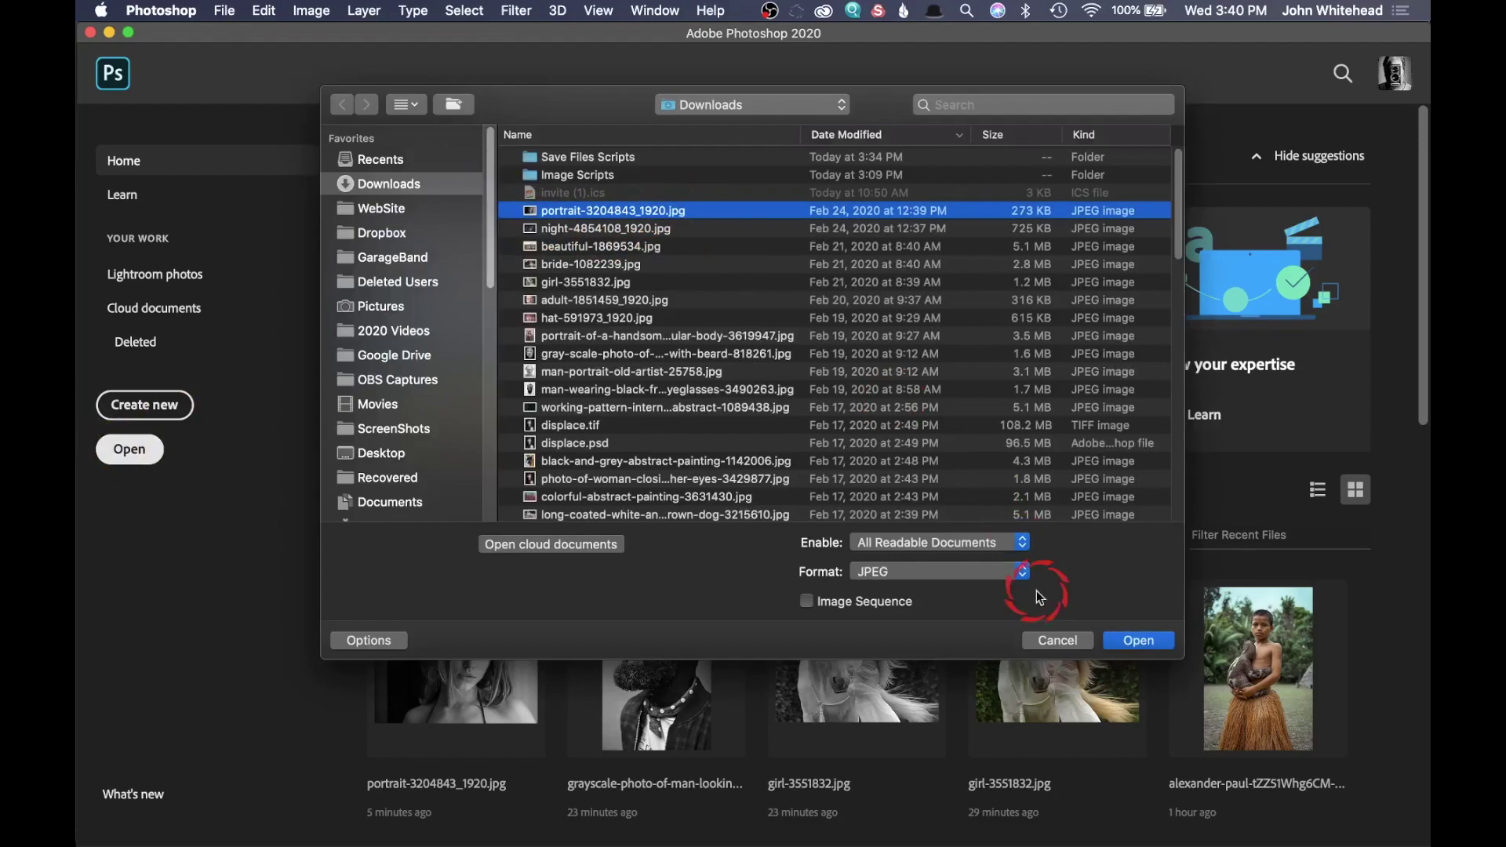
click(1118, 640)
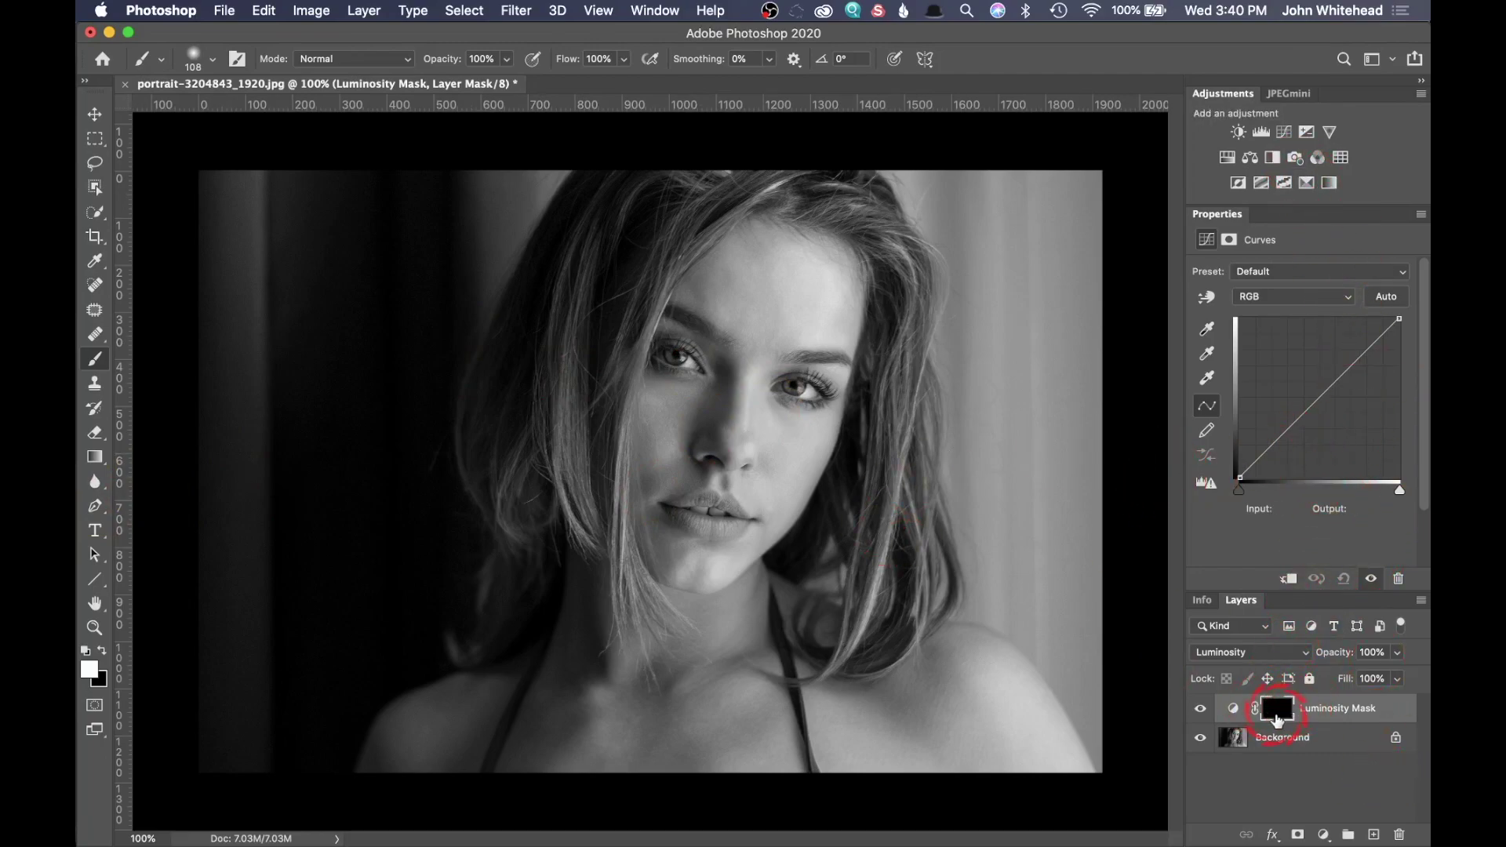
click(1312, 395)
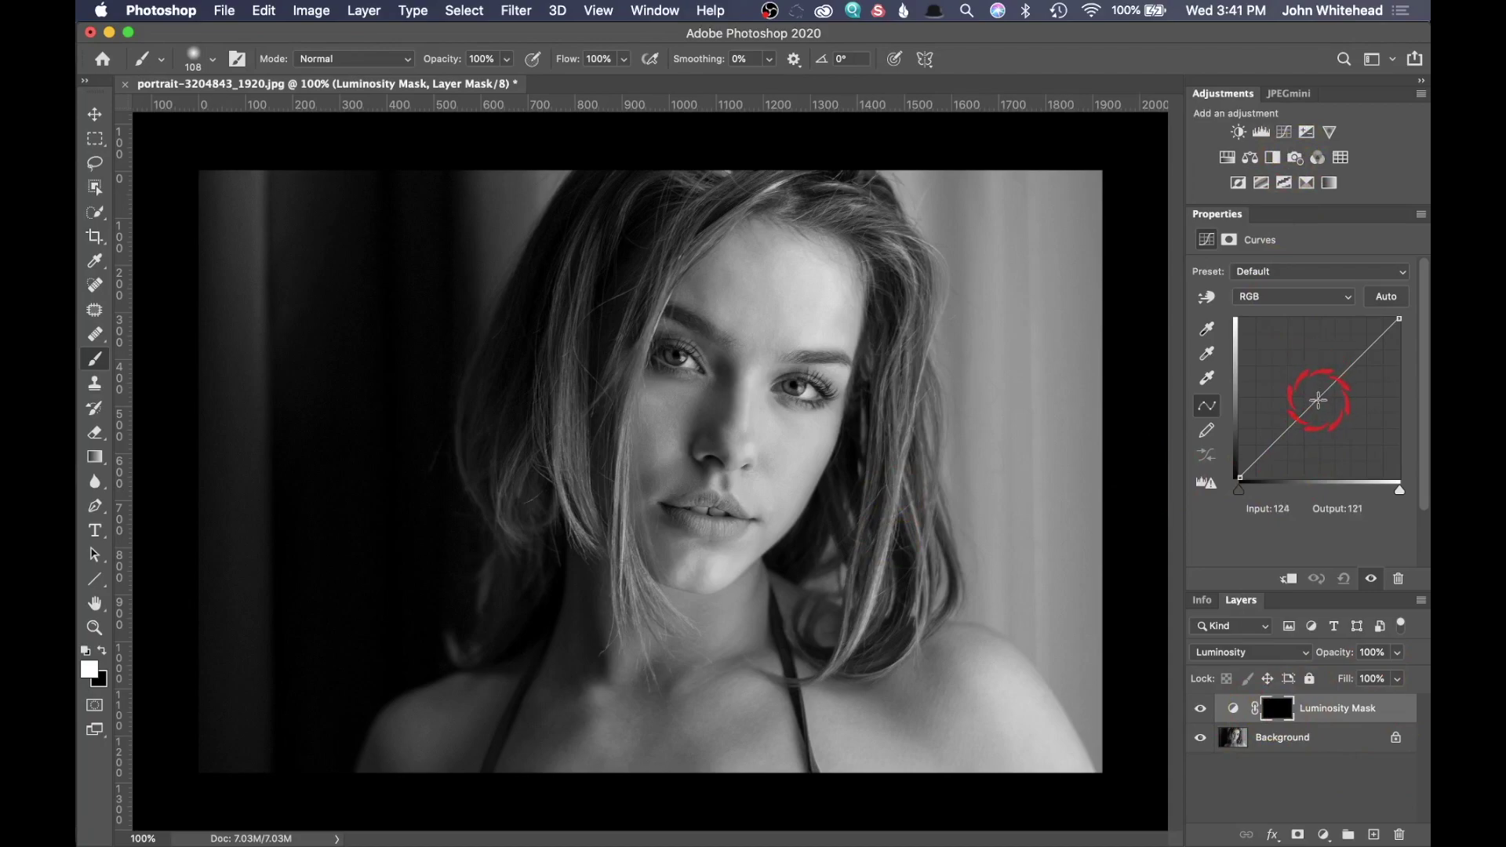
Lift the midtone curve point slightly and paint the face into the Luminosity Mask.
drag(1311, 395, 1312, 394)
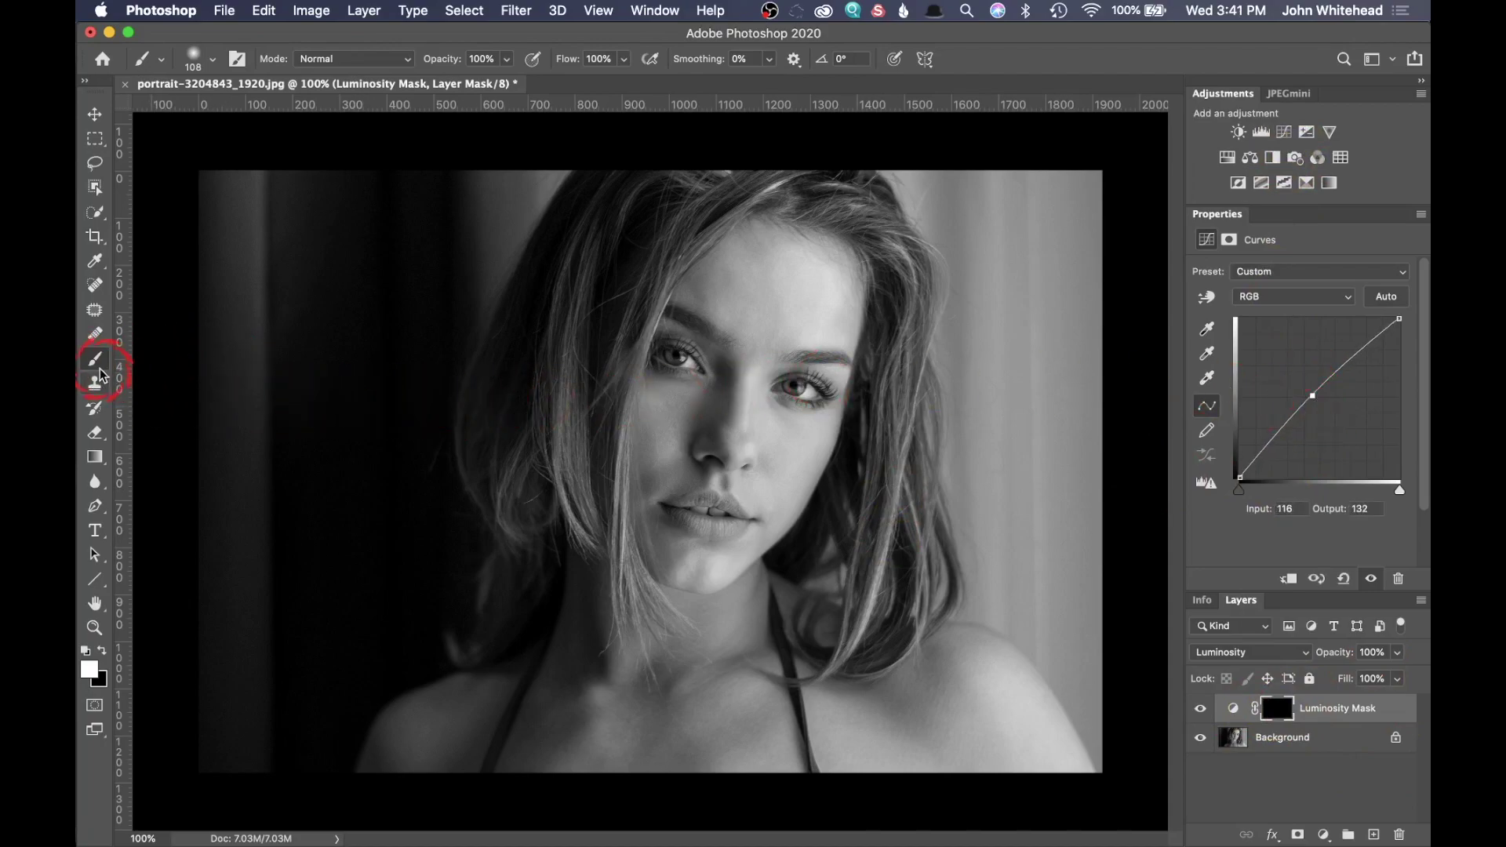
mouse_move(669, 405)
mouse_down()
mouse_move(704, 366)
mouse_move(703, 388)
mouse_move(751, 373)
mouse_move(806, 446)
mouse_move(748, 492)
mouse_move(828, 546)
mouse_move(827, 575)
mouse_move(886, 632)
mouse_move(1029, 626)
mouse_up()
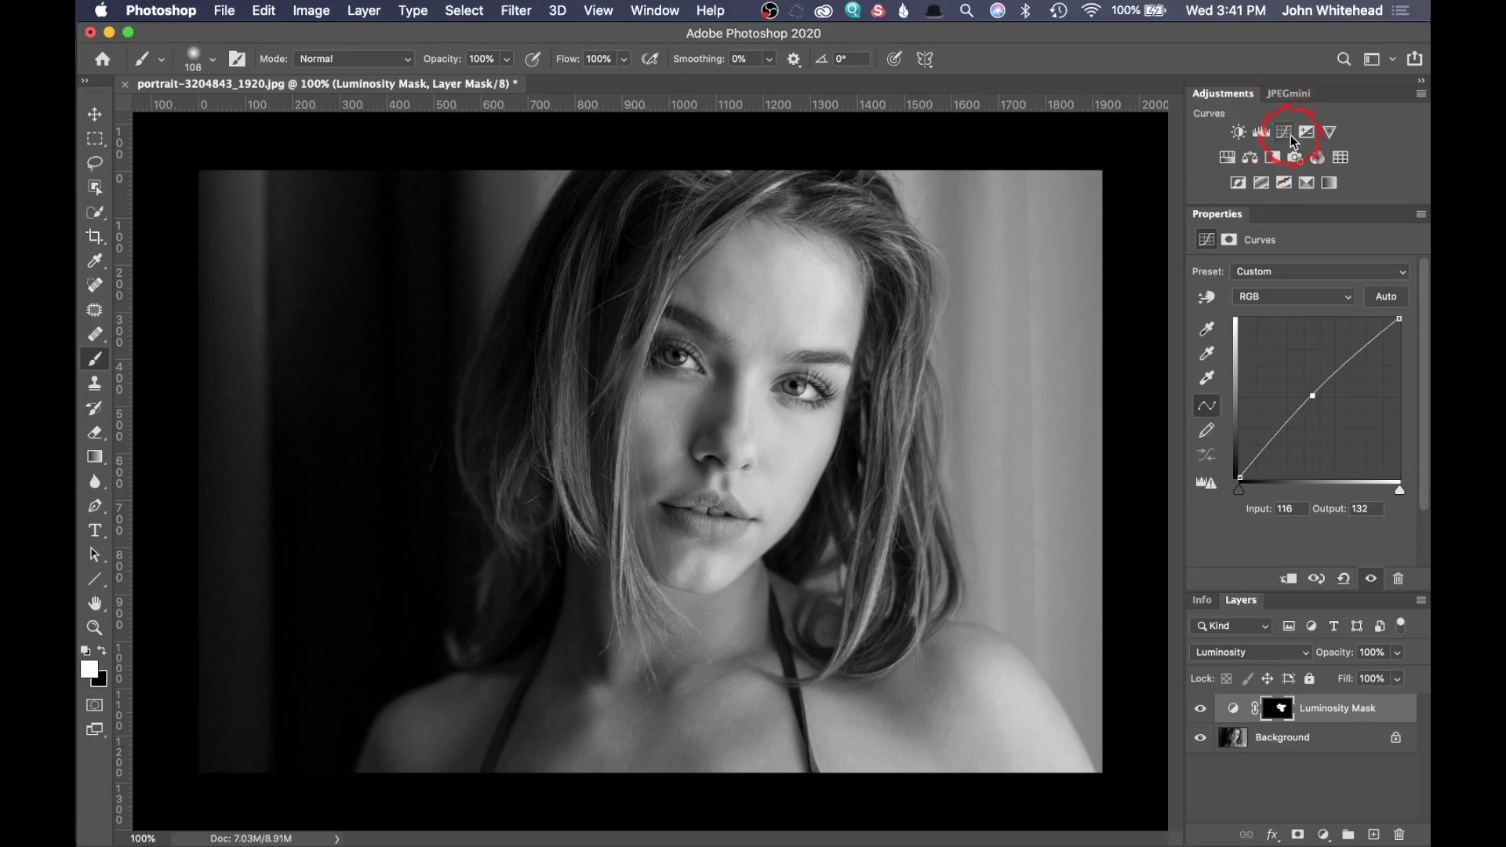
mouse_move(1019, 261)
mouse_down()
mouse_move(1002, 237)
mouse_move(1194, 628)
mouse_move(1281, 699)
mouse_move(1275, 711)
mouse_move(1295, 710)
mouse_up()
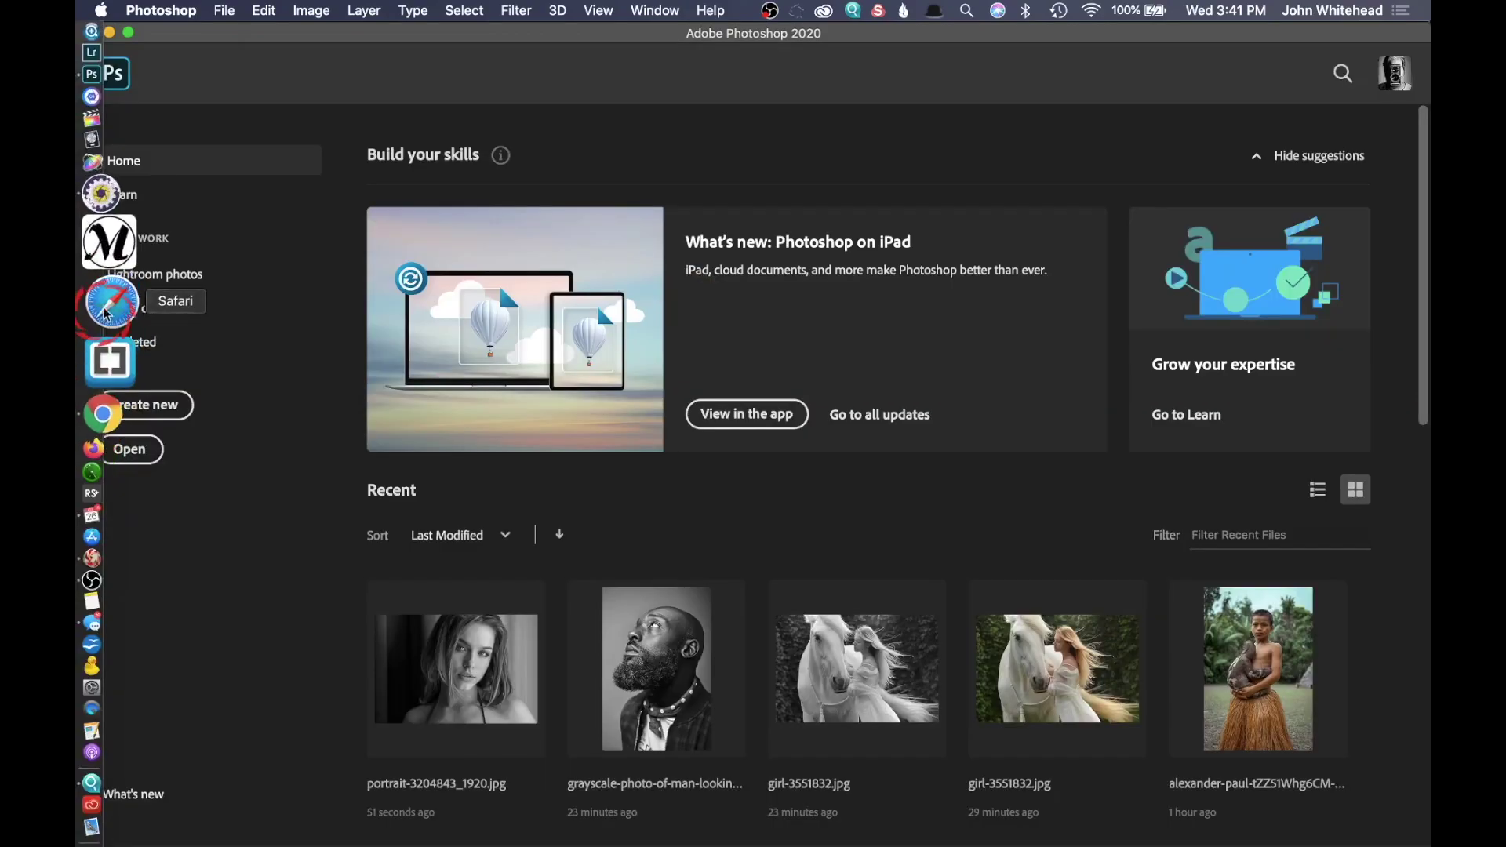
Launch Photo Mechanic 6, open recent folder Image Scripts, and scroll through its 20 thumbnails.
click(161, 270)
click(645, 311)
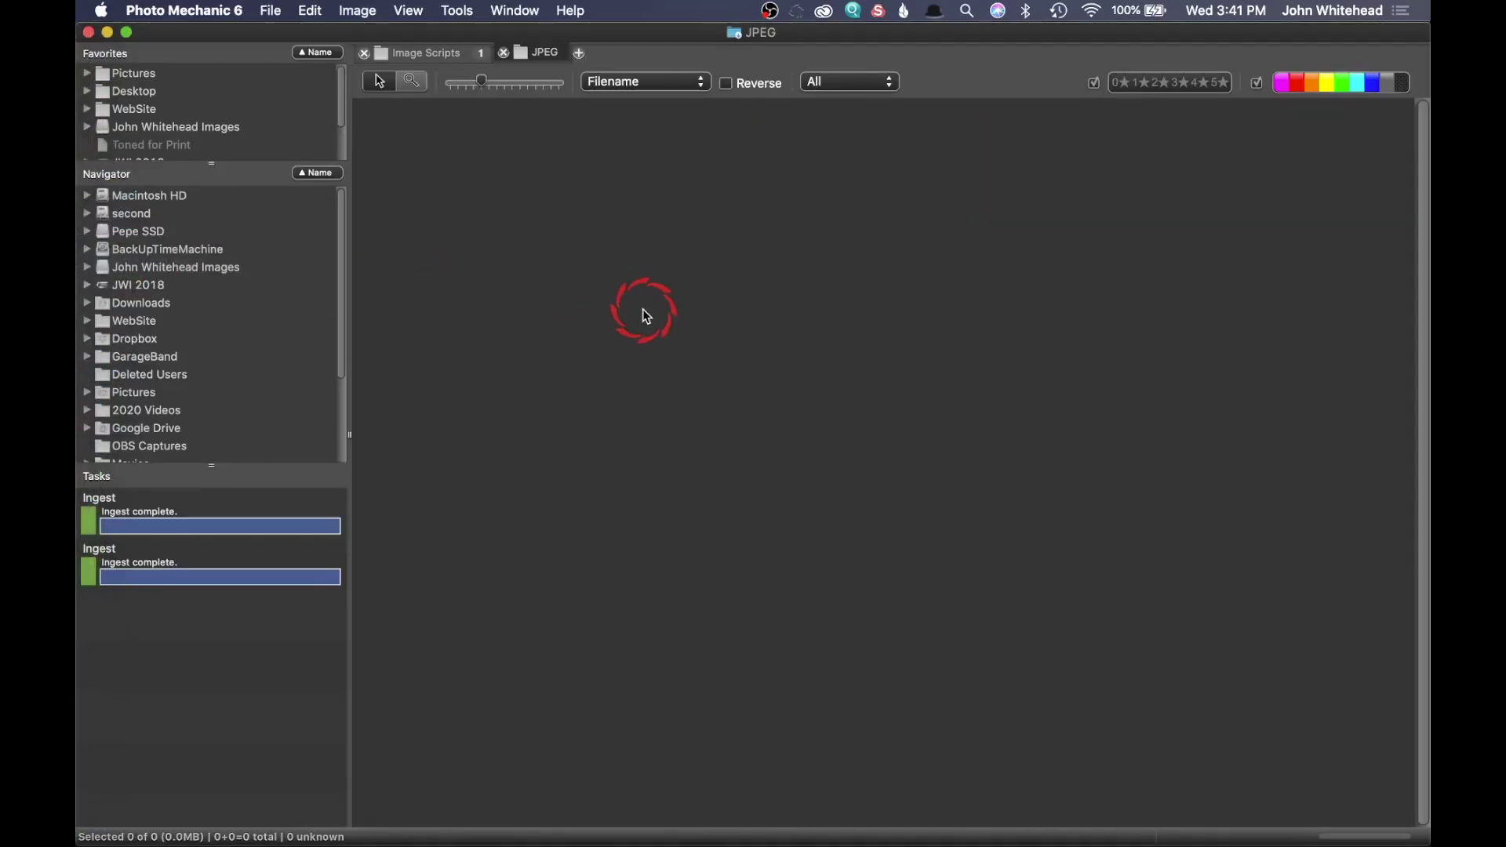
click(411, 82)
click(271, 10)
mouse_move(330, 87)
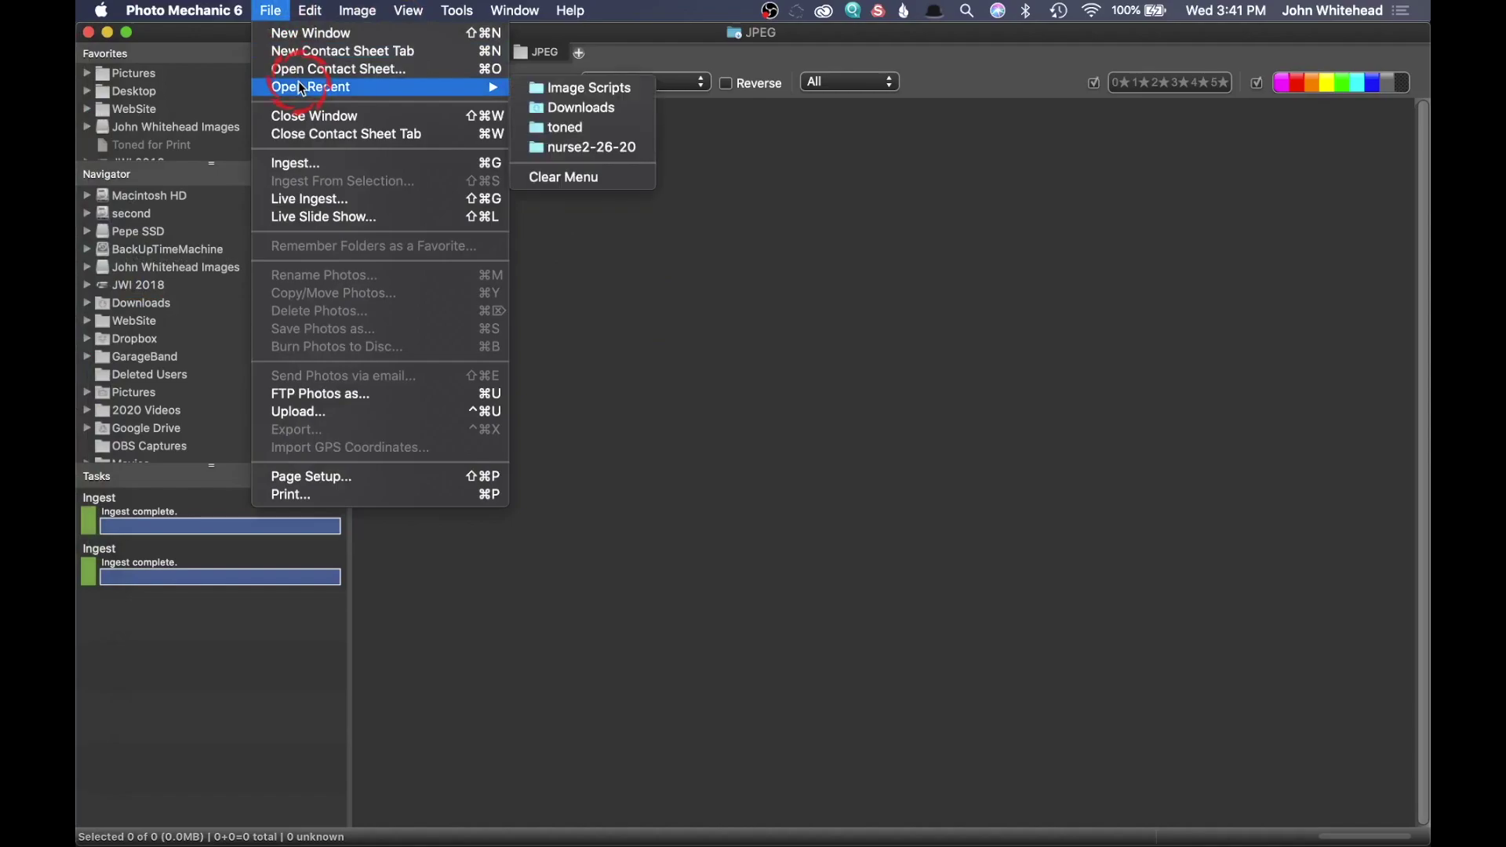
click(597, 92)
click(780, 269)
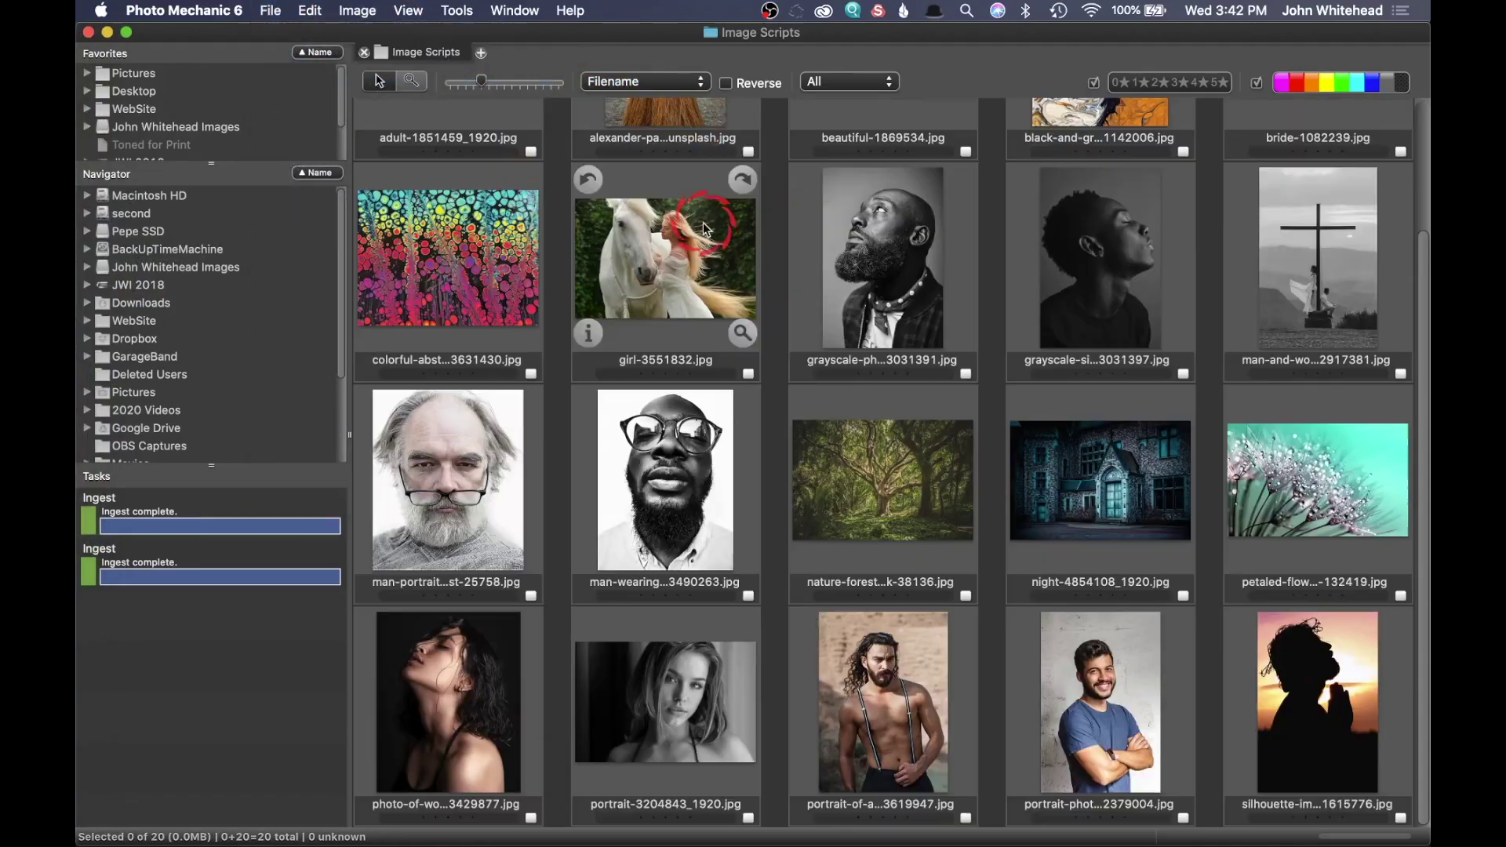
click(787, 318)
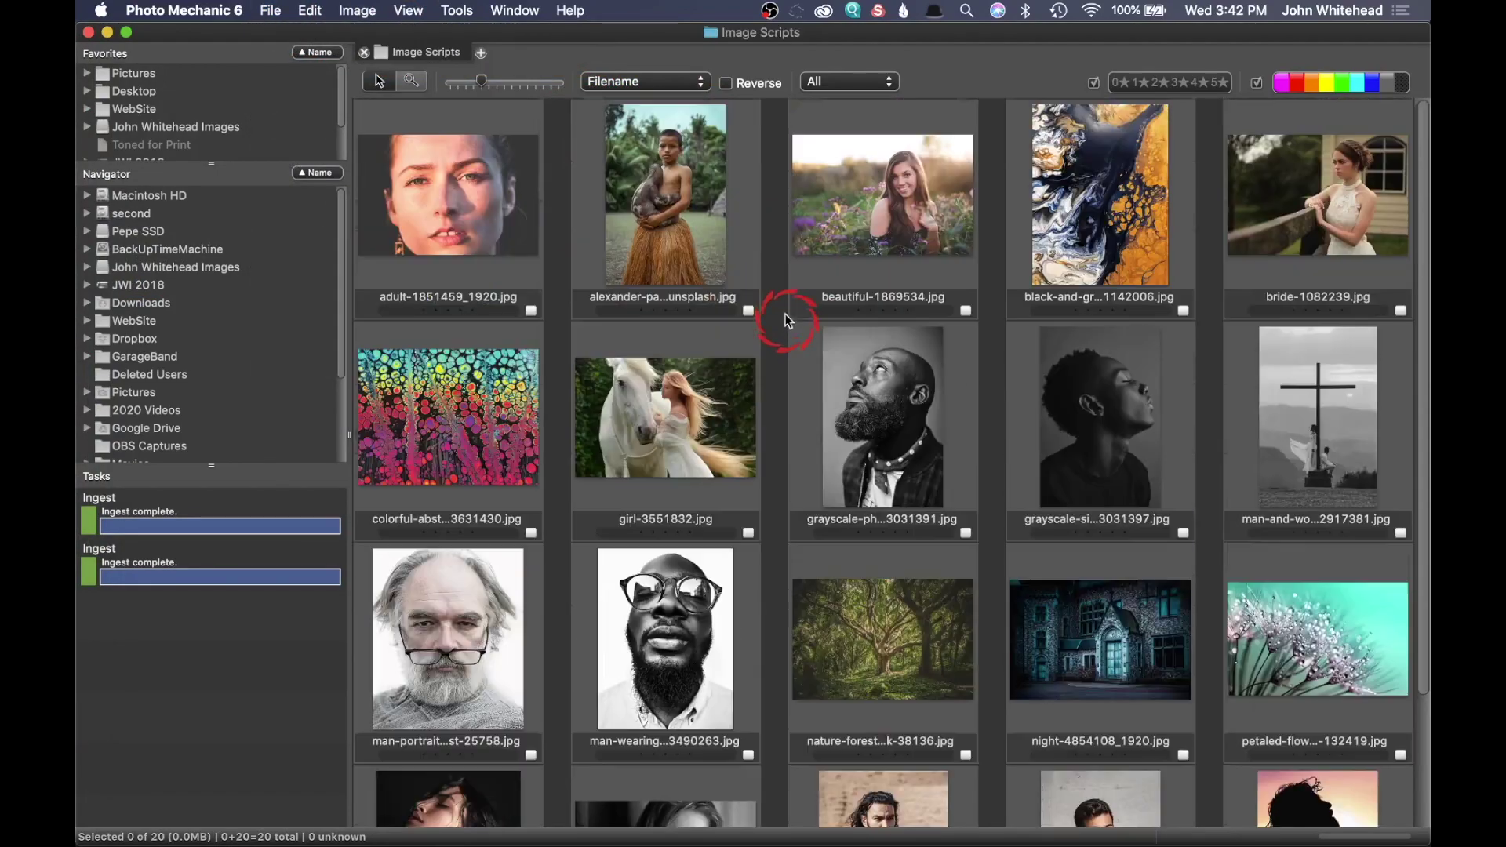
scroll(783, 296, up, 3)
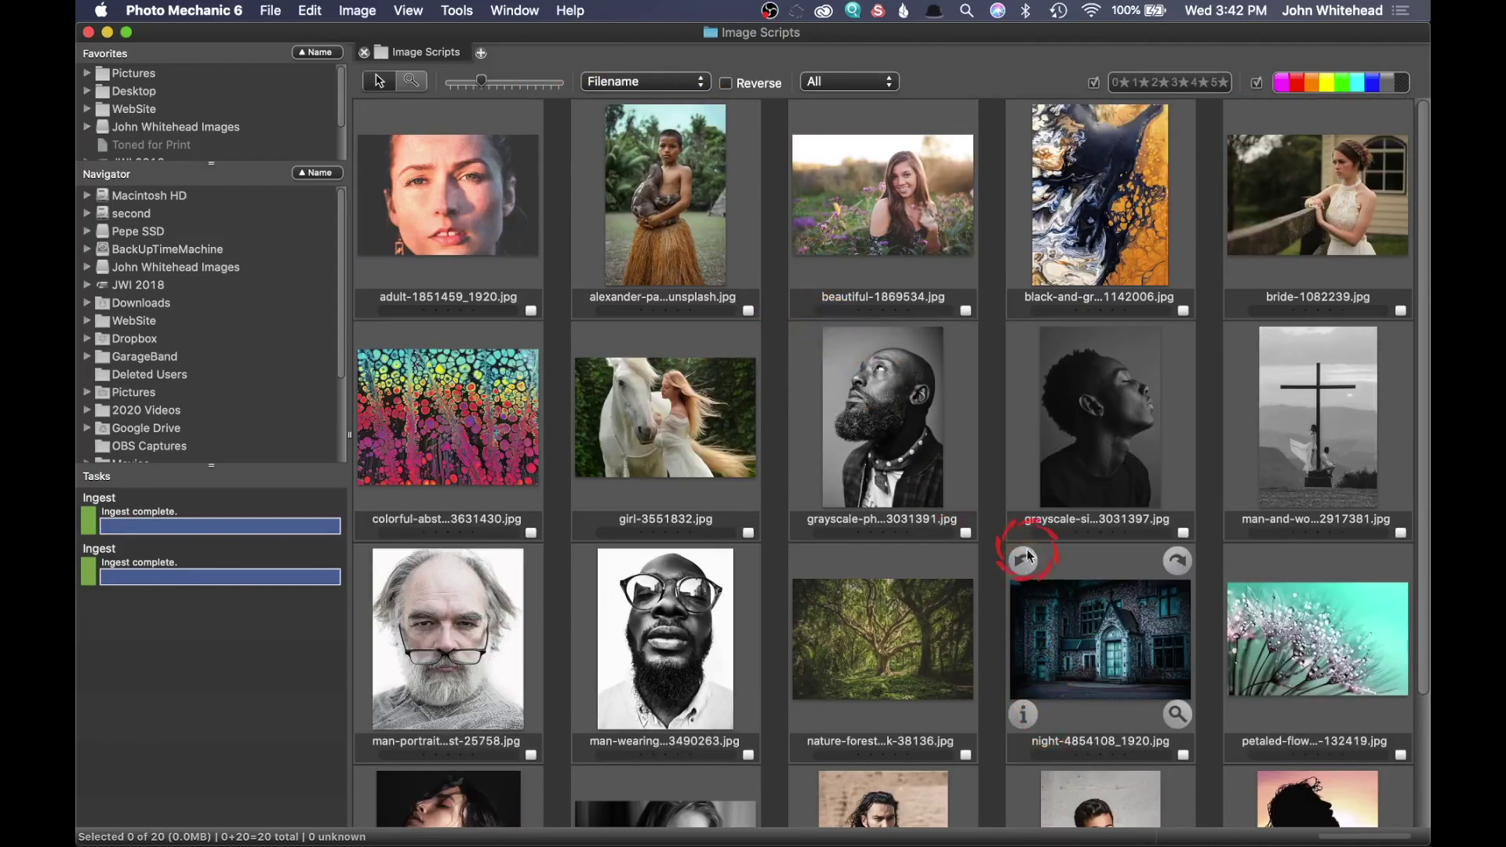
scroll(1028, 553, down, 2)
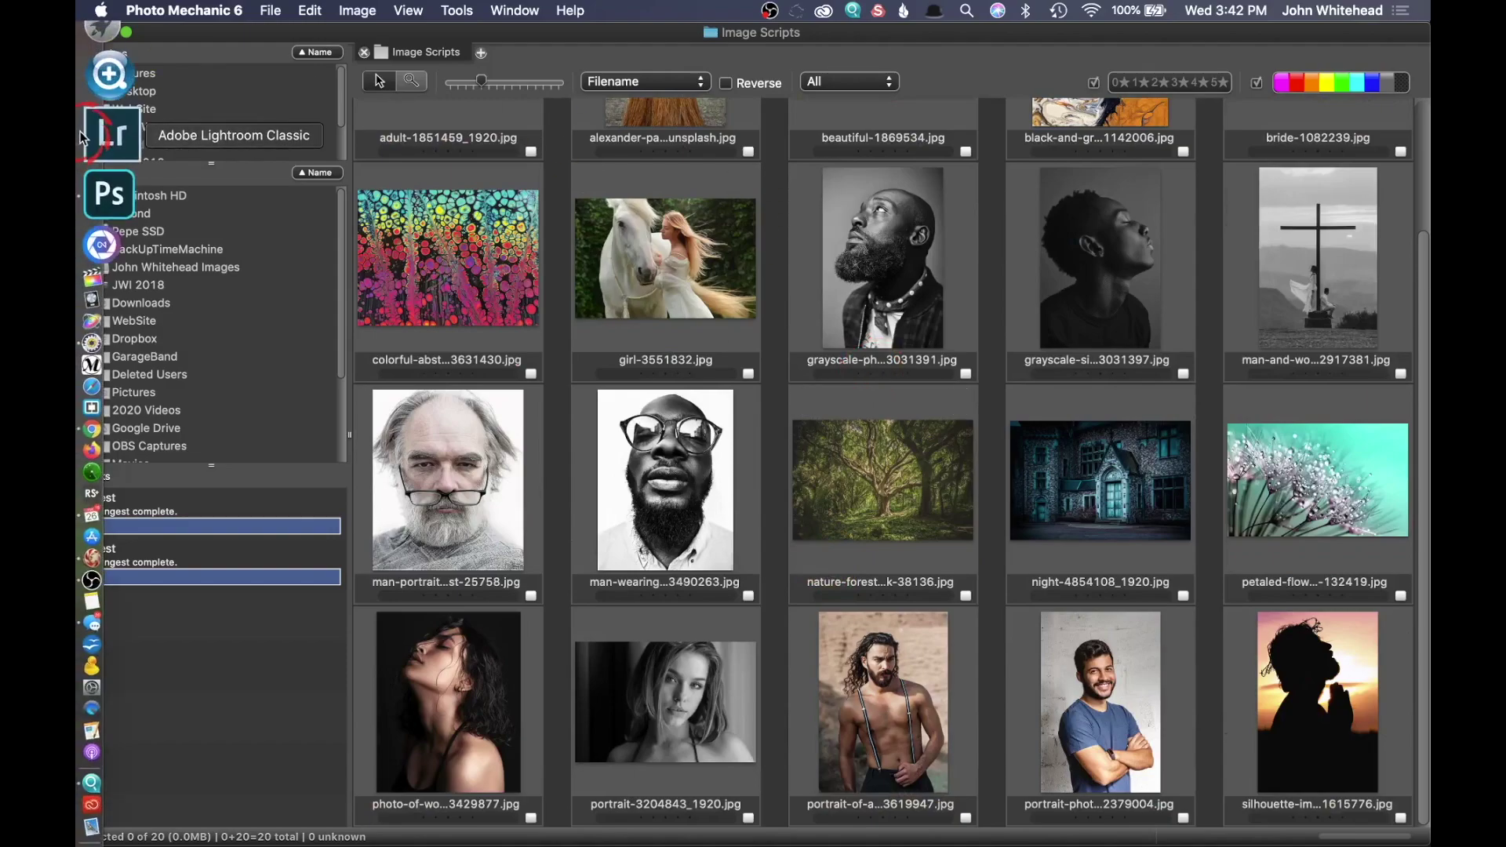
Bring Photoshop forward and launch the Image Processor script.
click(101, 157)
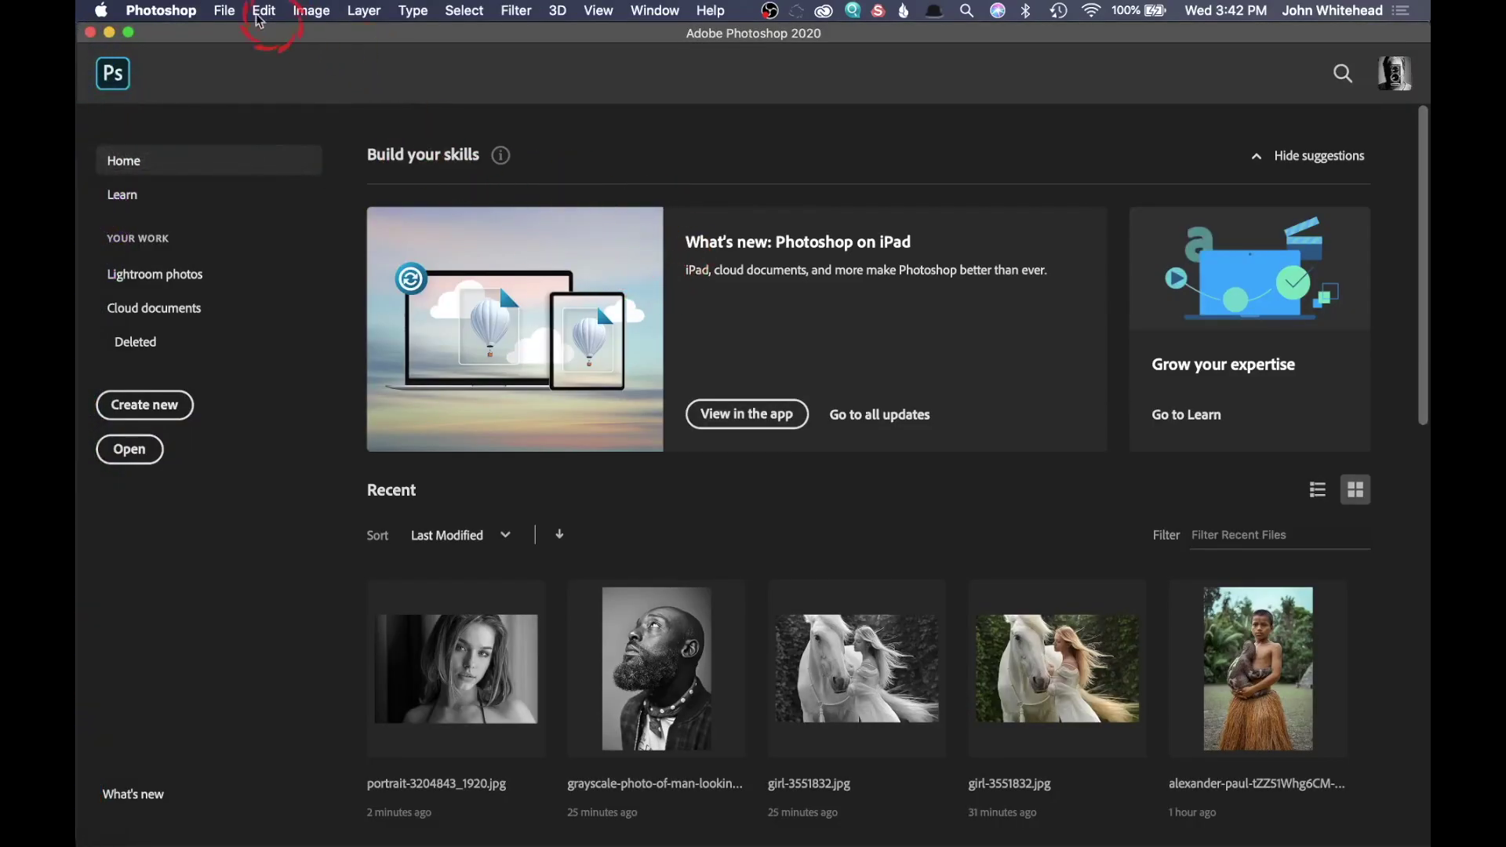
click(220, 9)
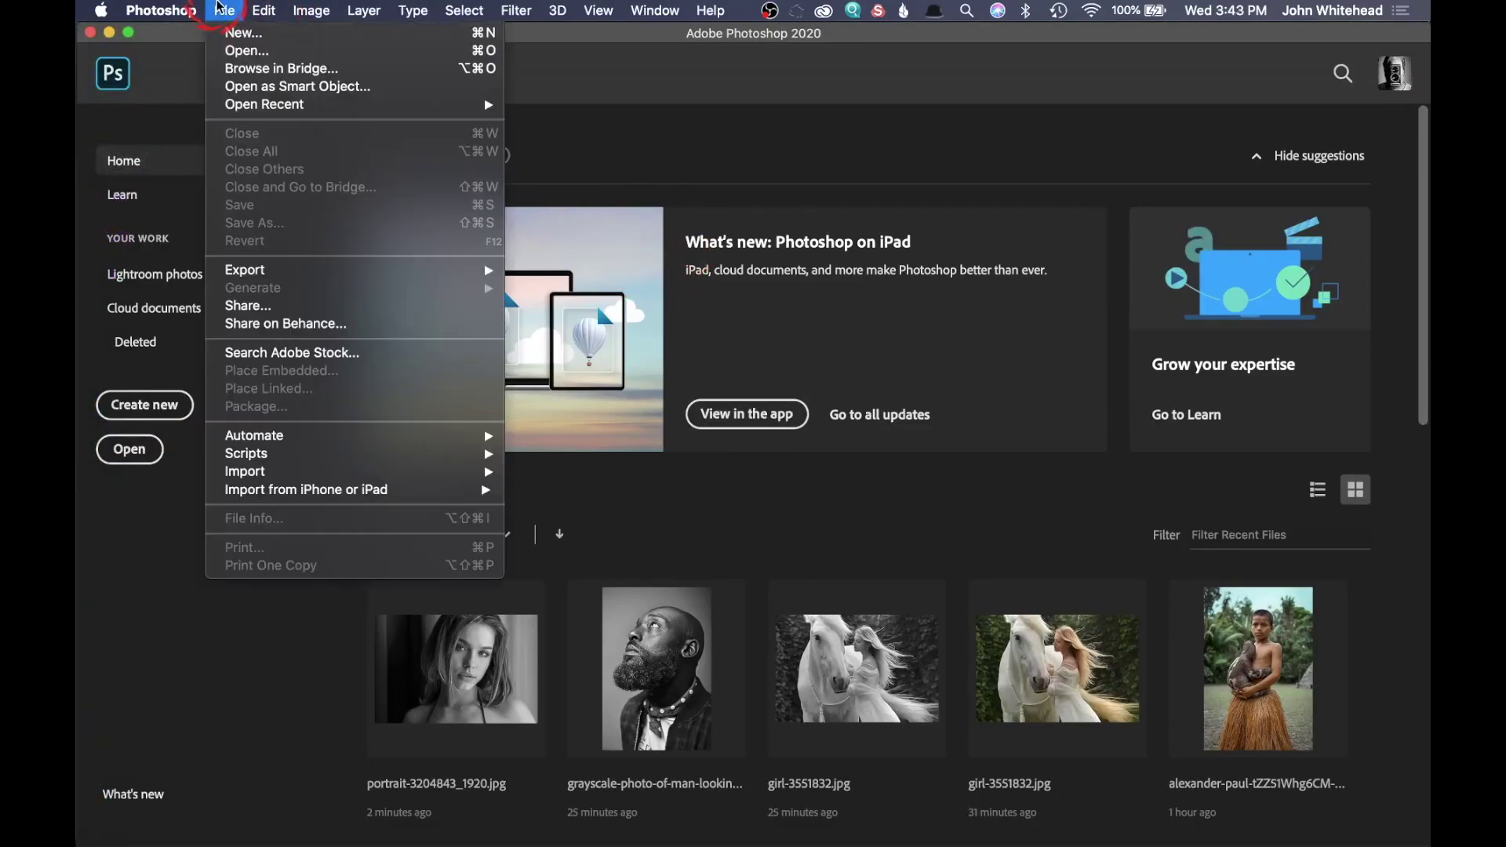
mouse_move(330, 455)
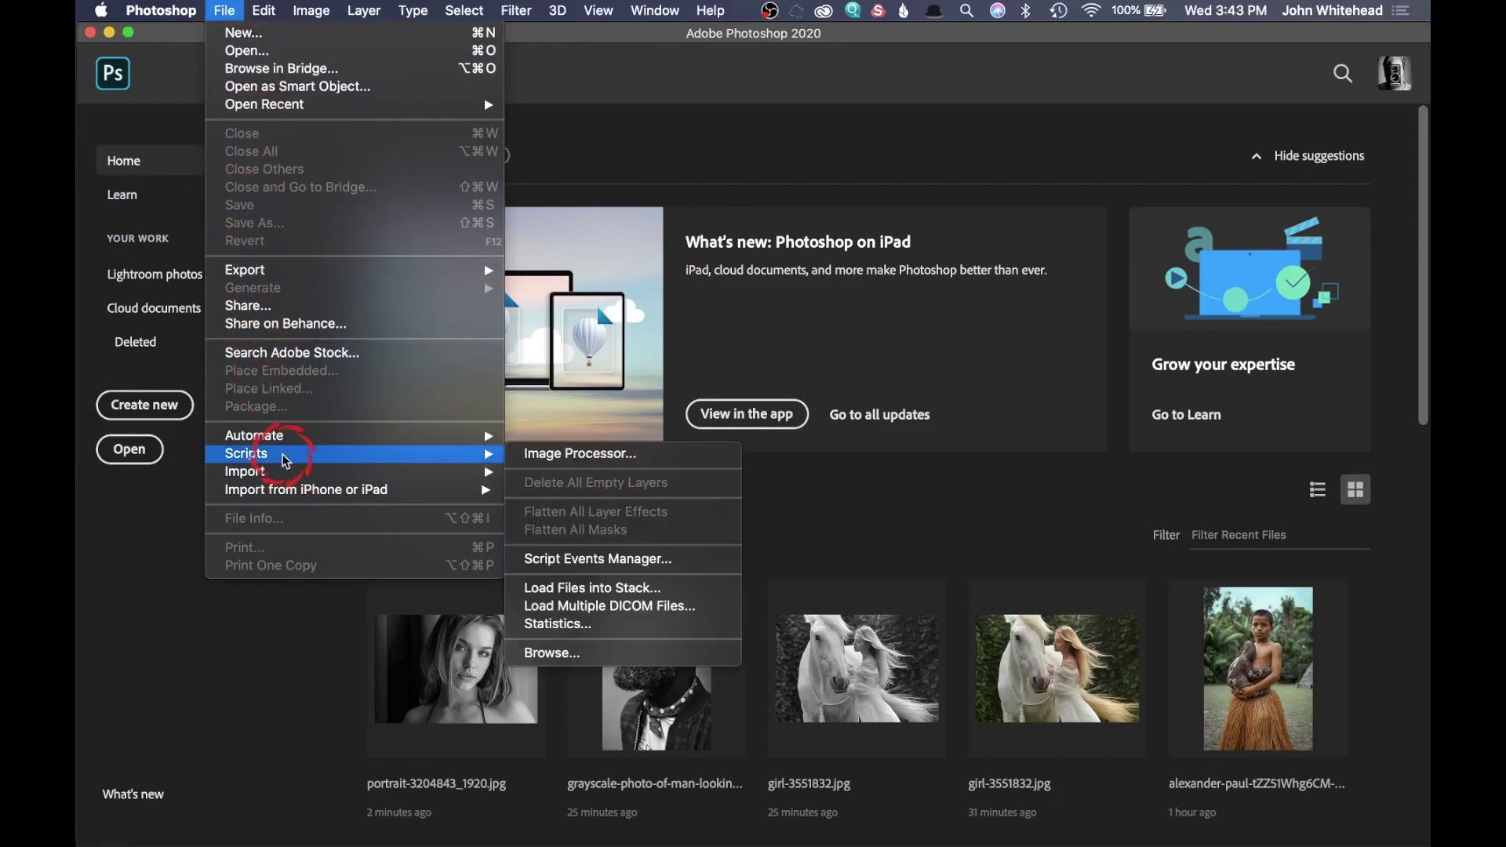
click(632, 455)
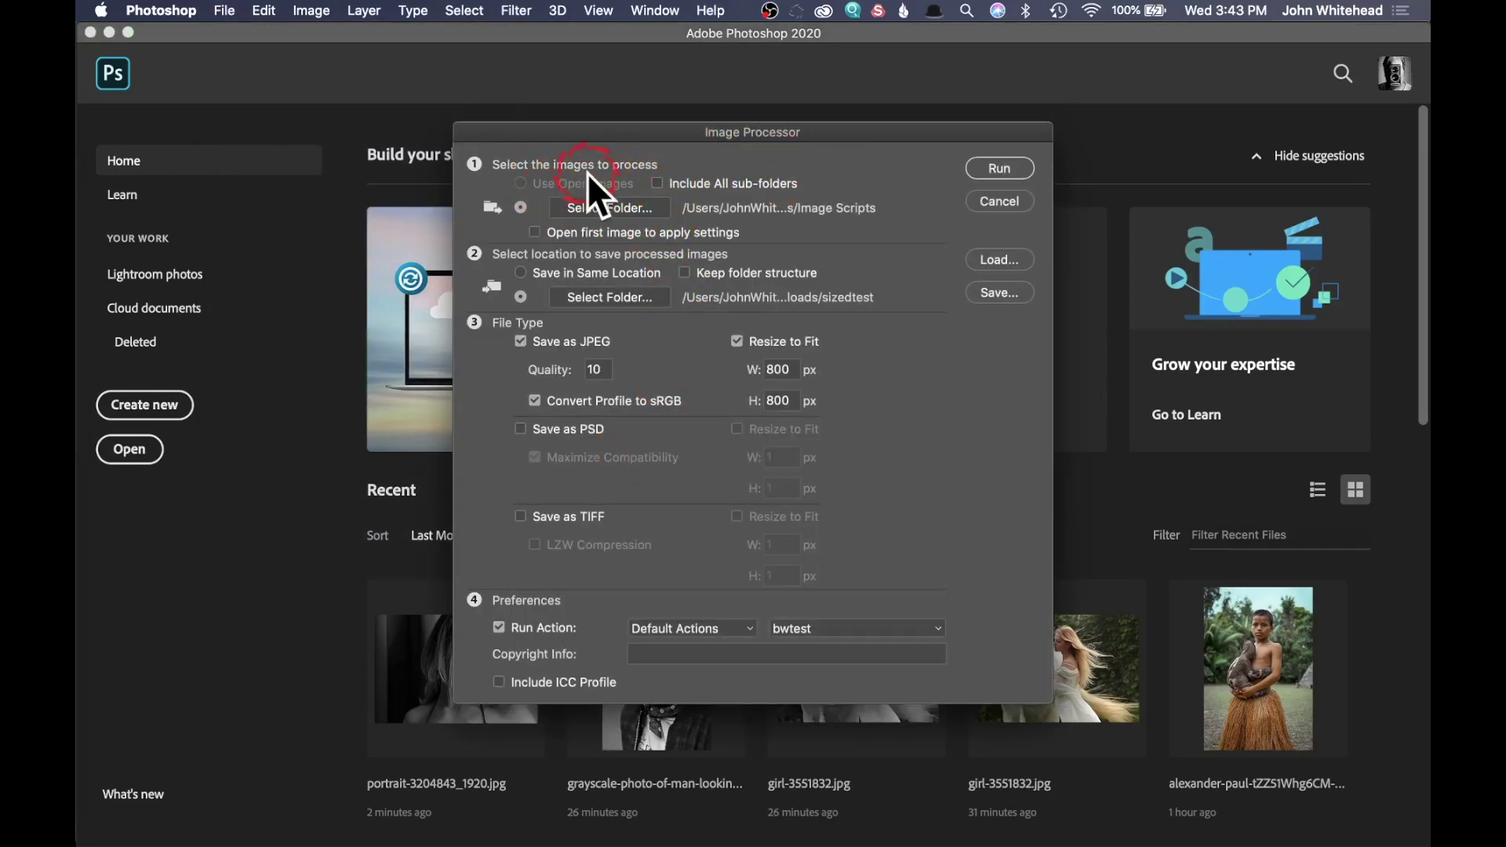
Set the source folder to Image Scripts and the destination to Save Files Scripts.
click(611, 208)
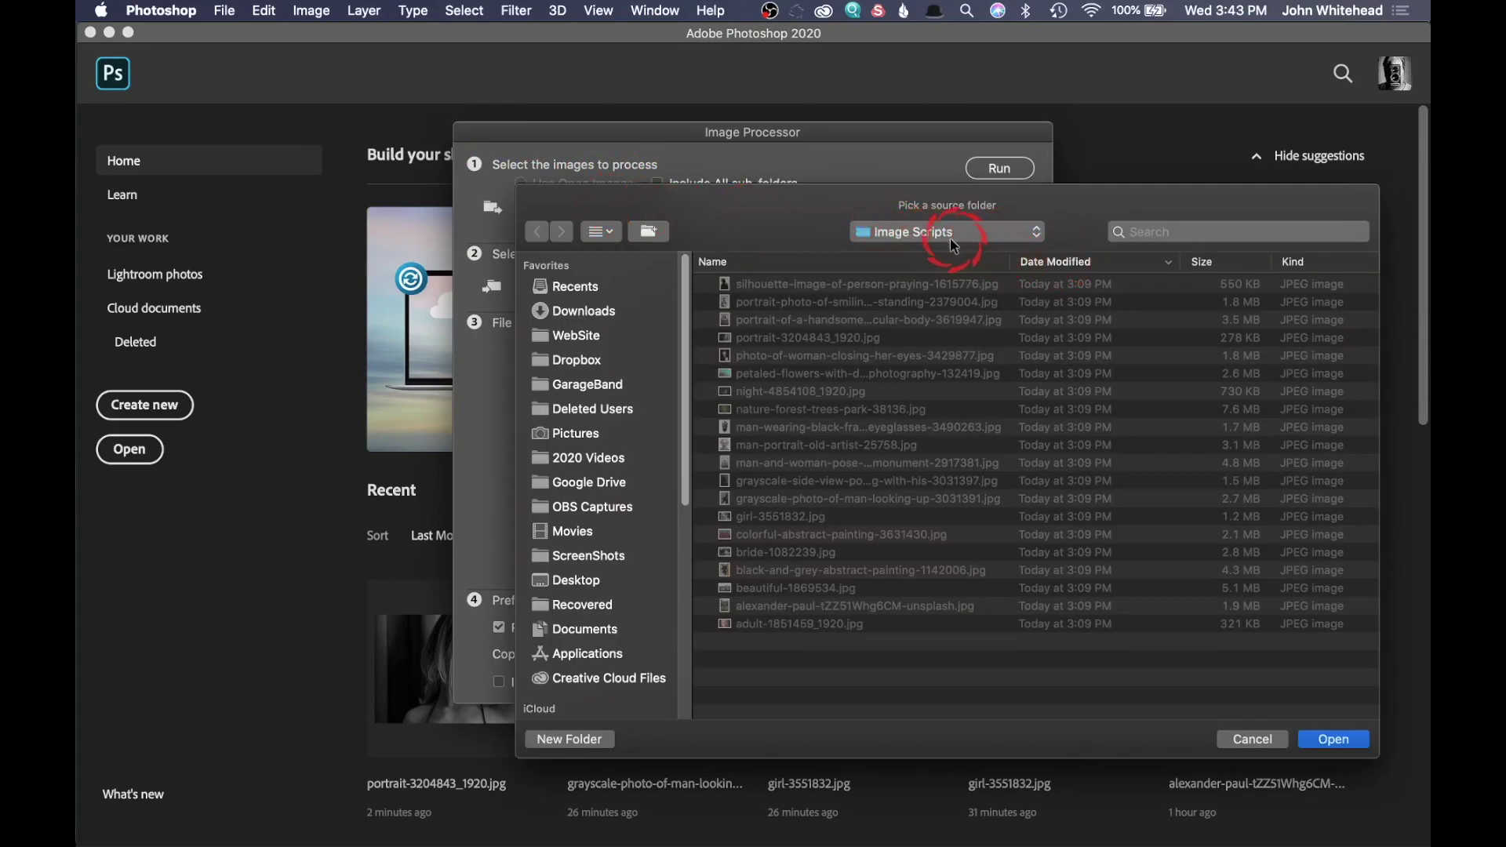
click(1338, 740)
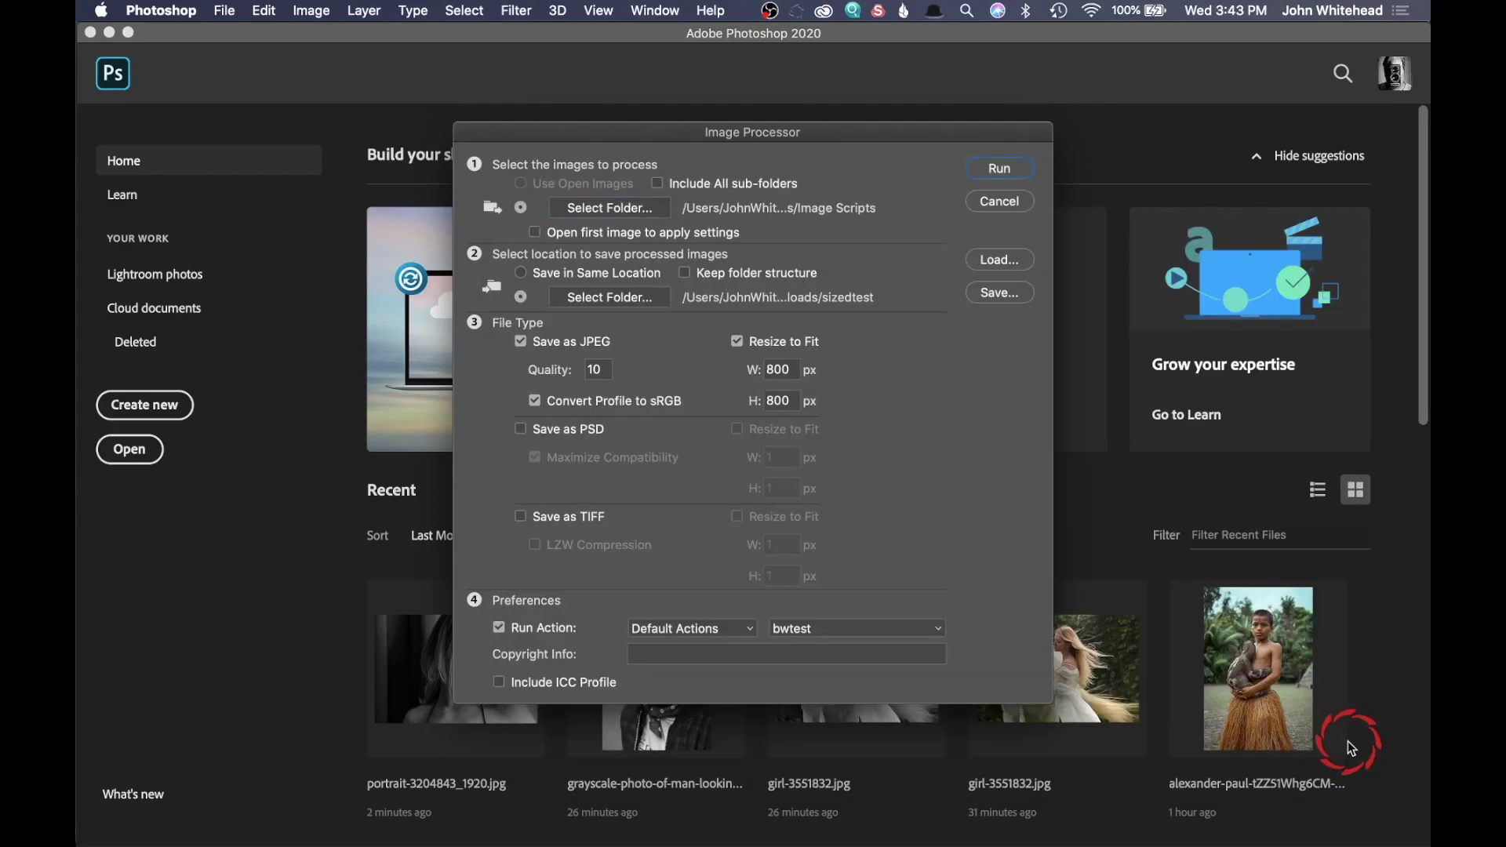
click(625, 300)
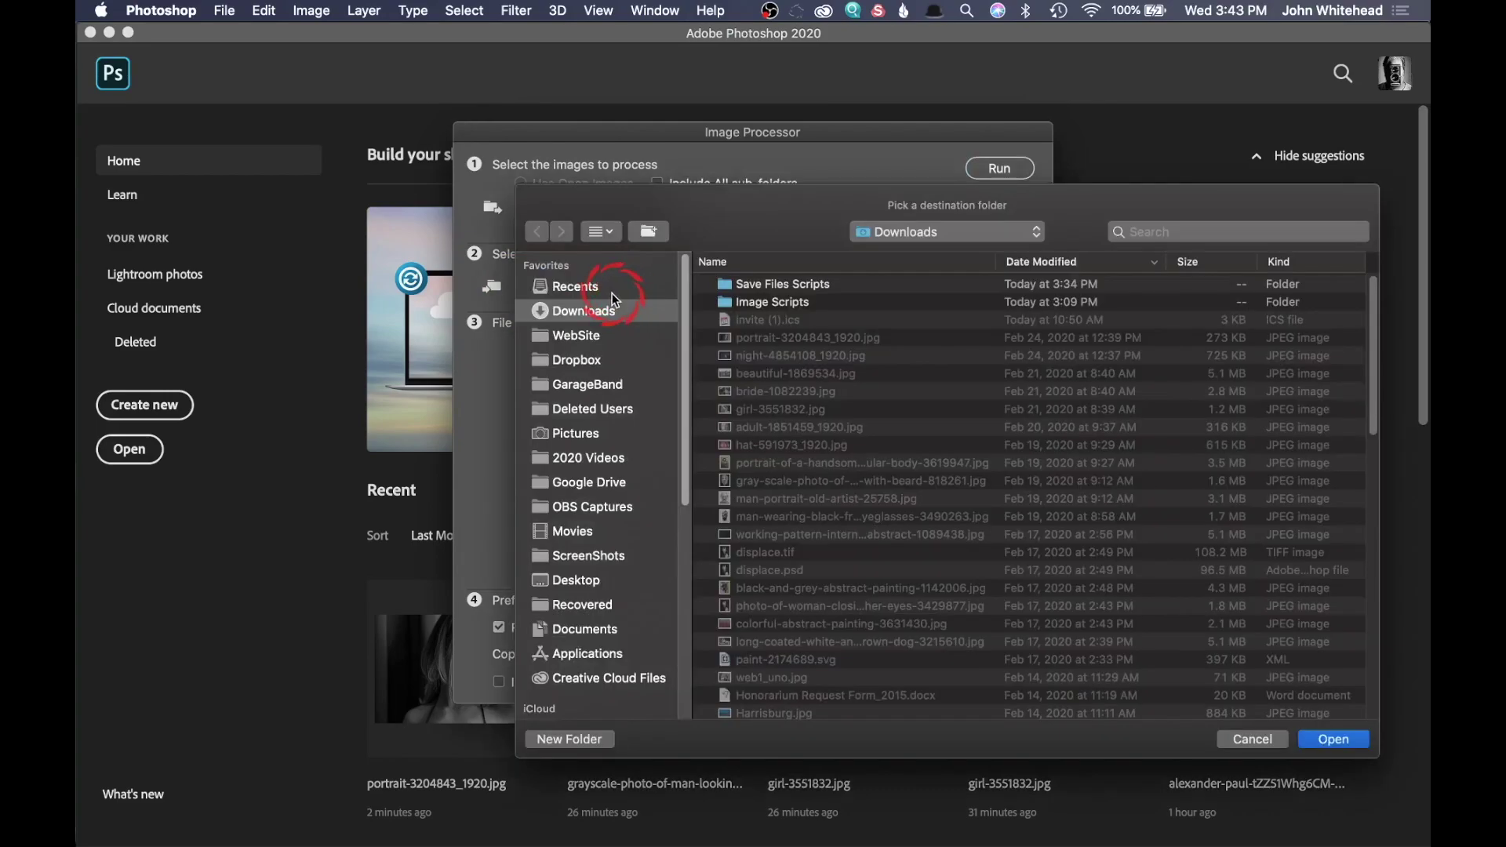
double_click(787, 289)
click(1357, 746)
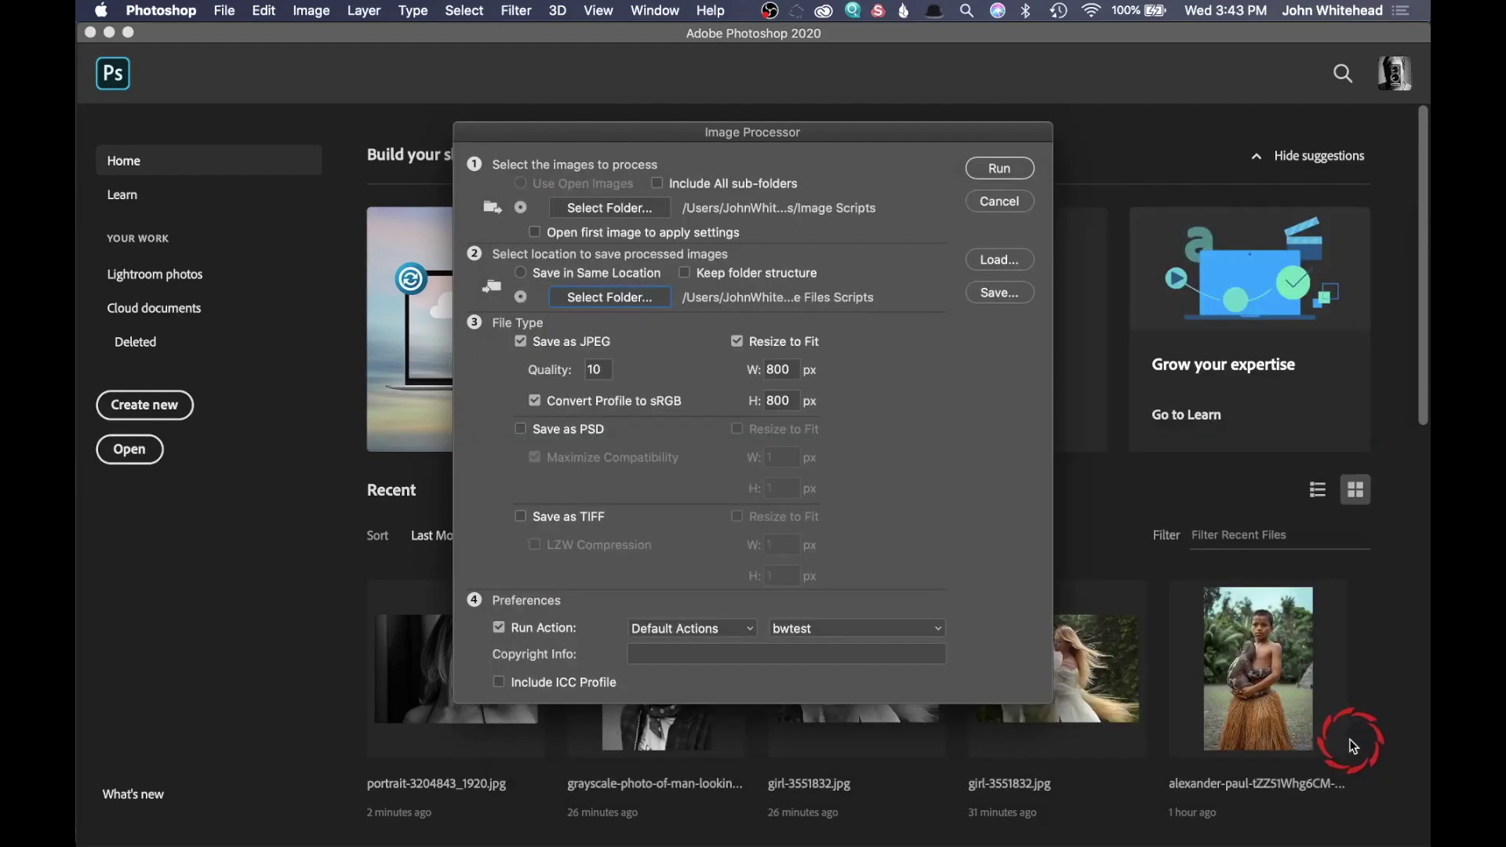
click(615, 235)
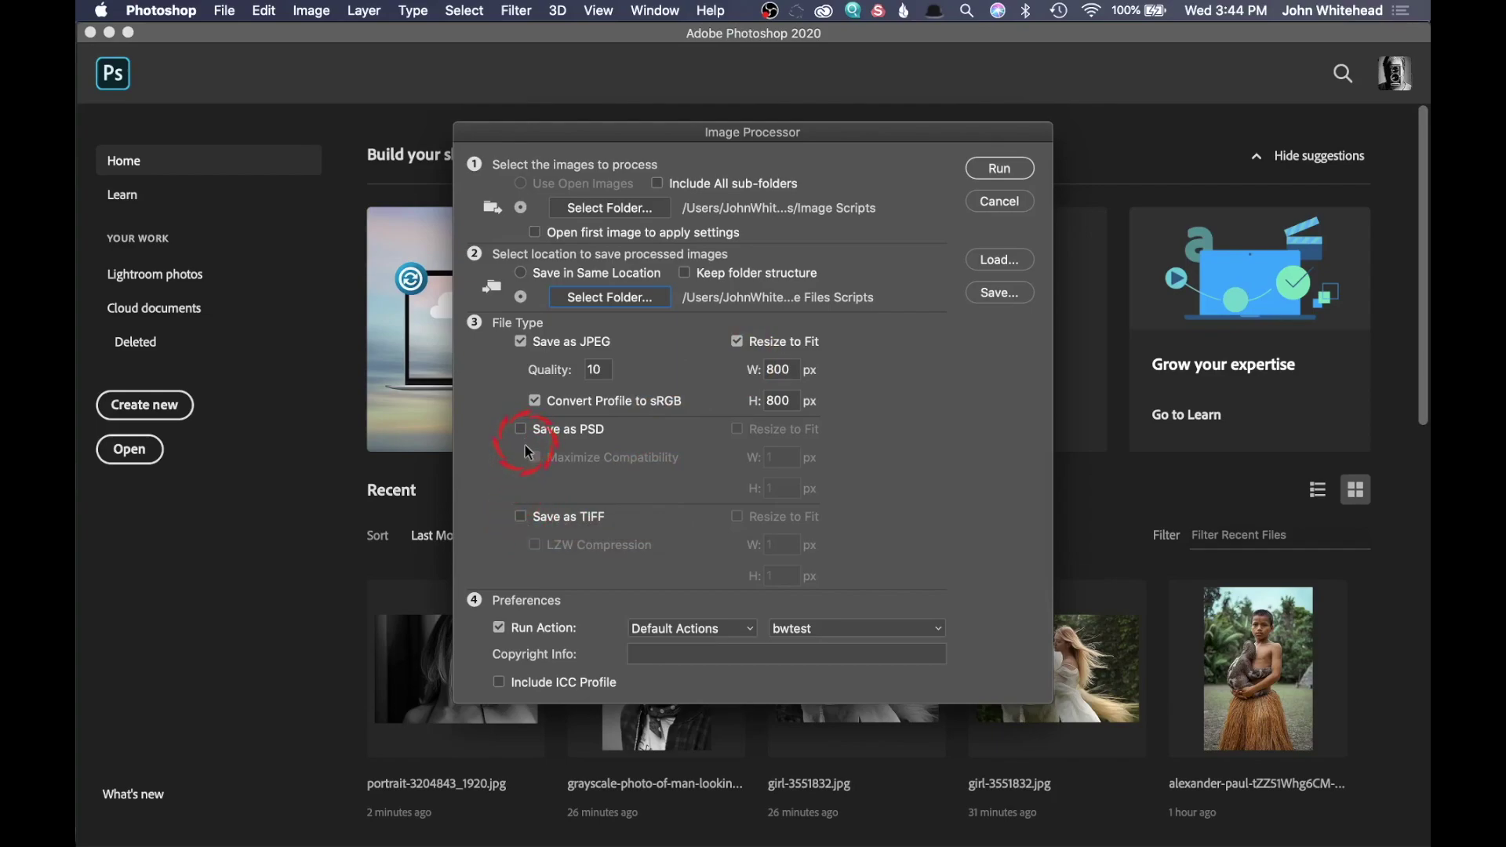
Add TIFF output, keep the bwtest action enabled, embed the ICC profile, and run the batch.
click(520, 516)
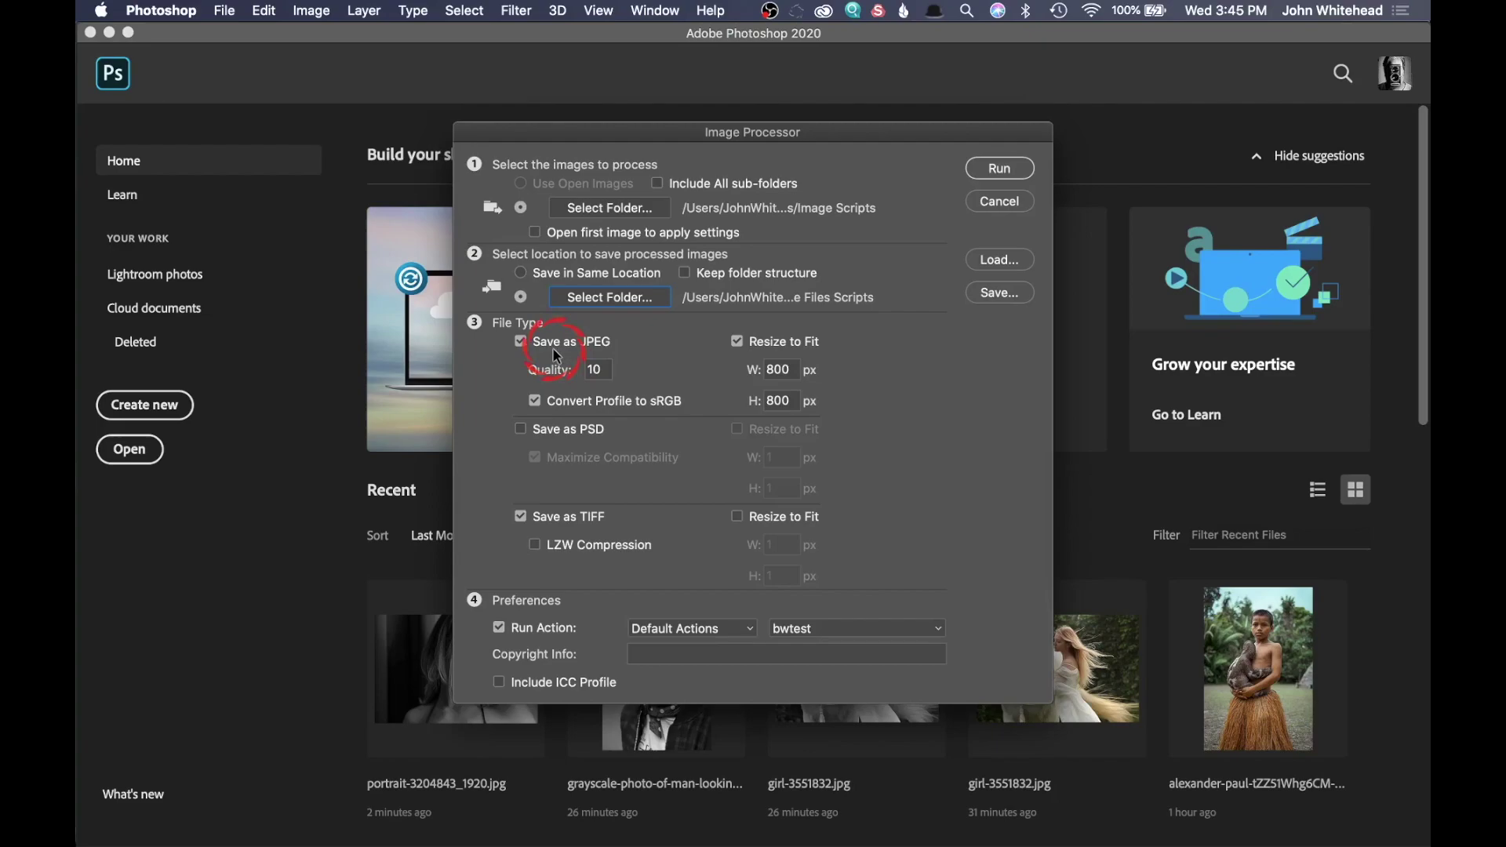
click(500, 629)
click(500, 628)
click(499, 682)
click(999, 168)
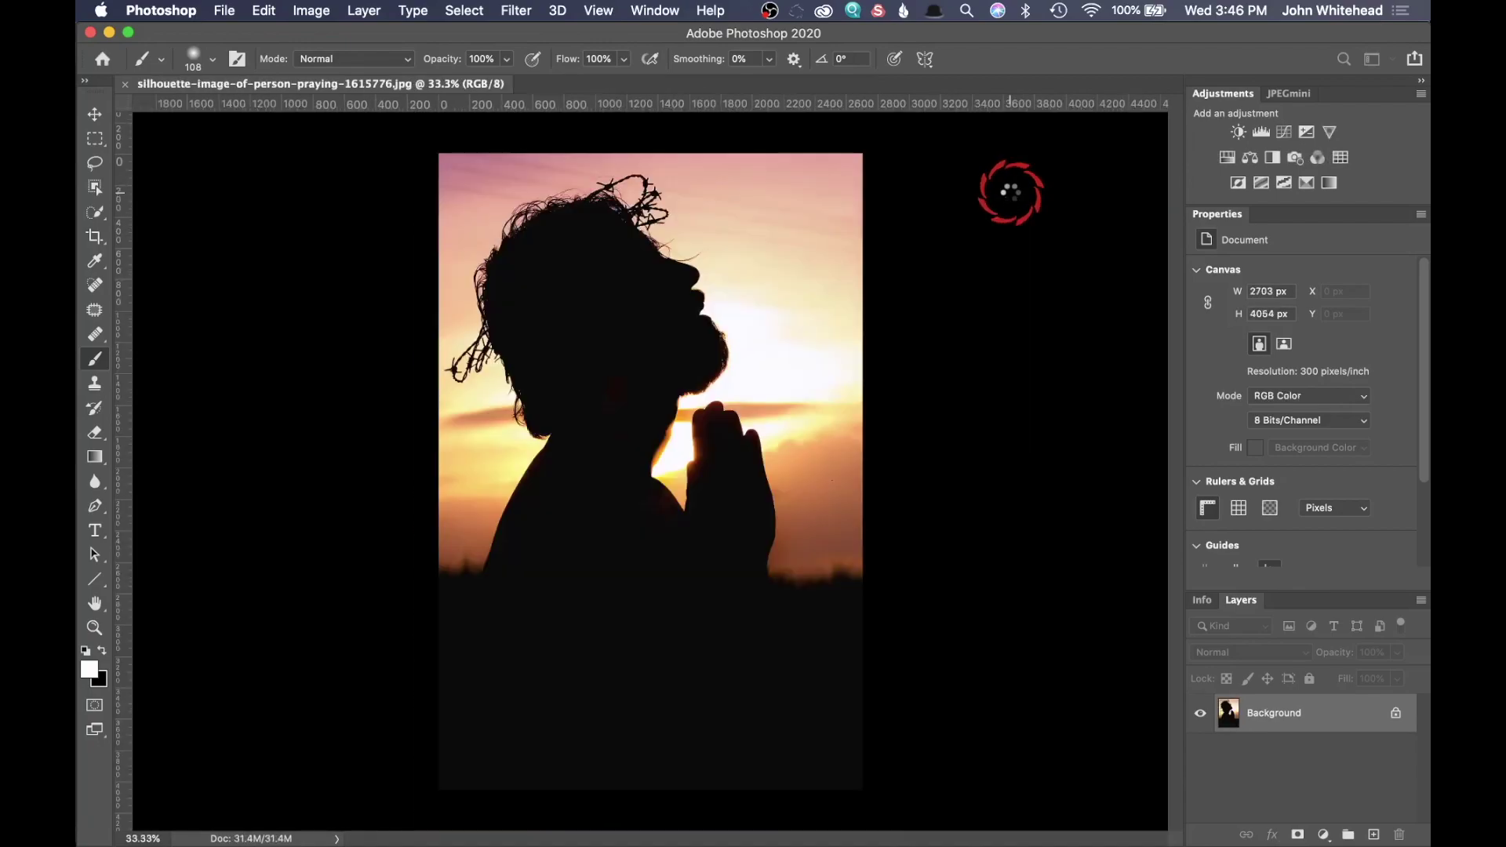
Open the Save Files Scripts folder in Downloads and select its JPEG and TIFF output folders.
mouse_move(111, 134)
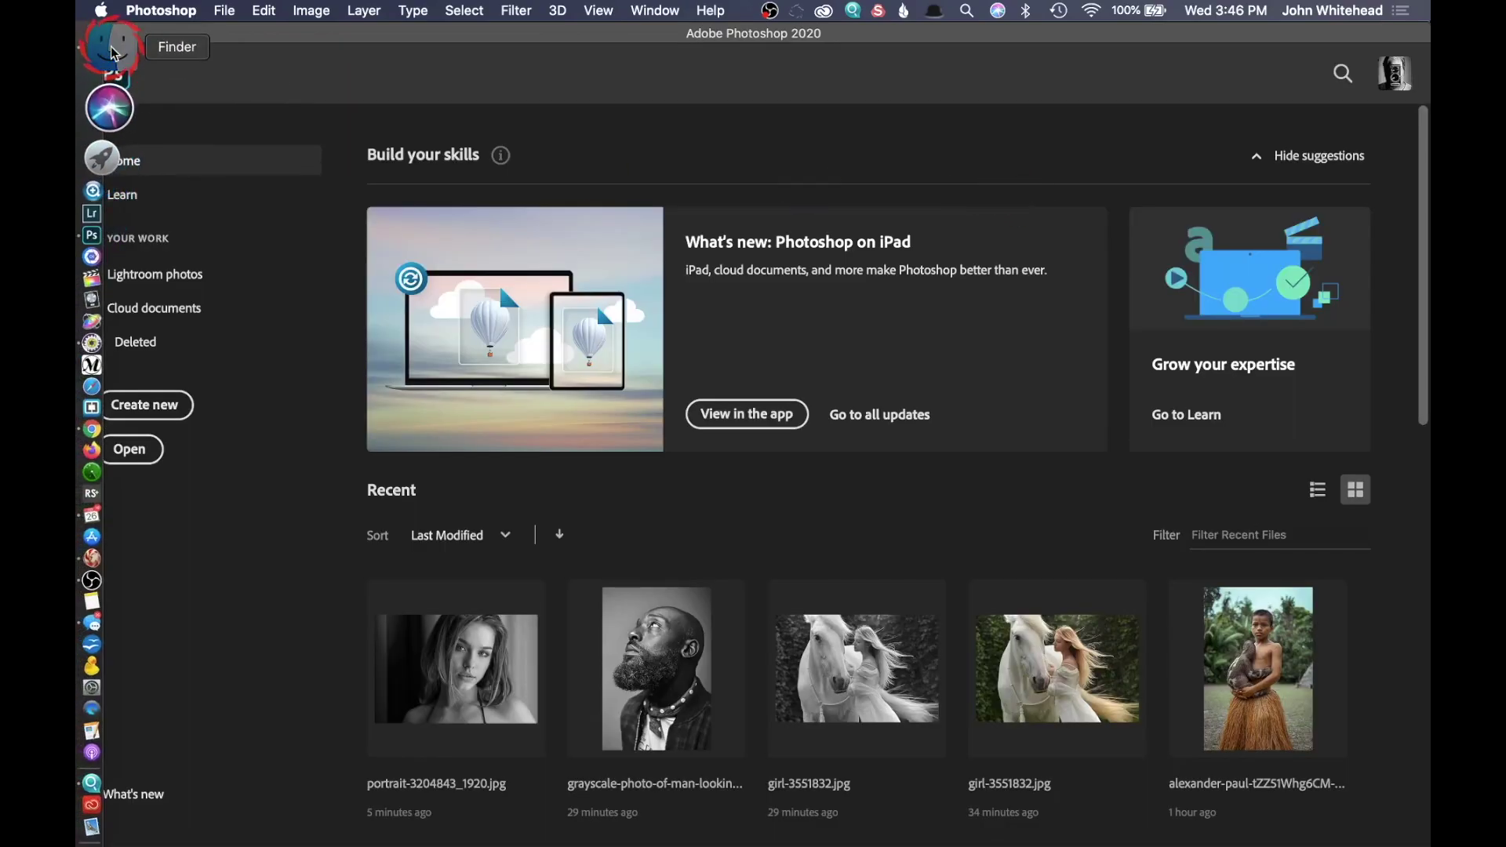
click(112, 53)
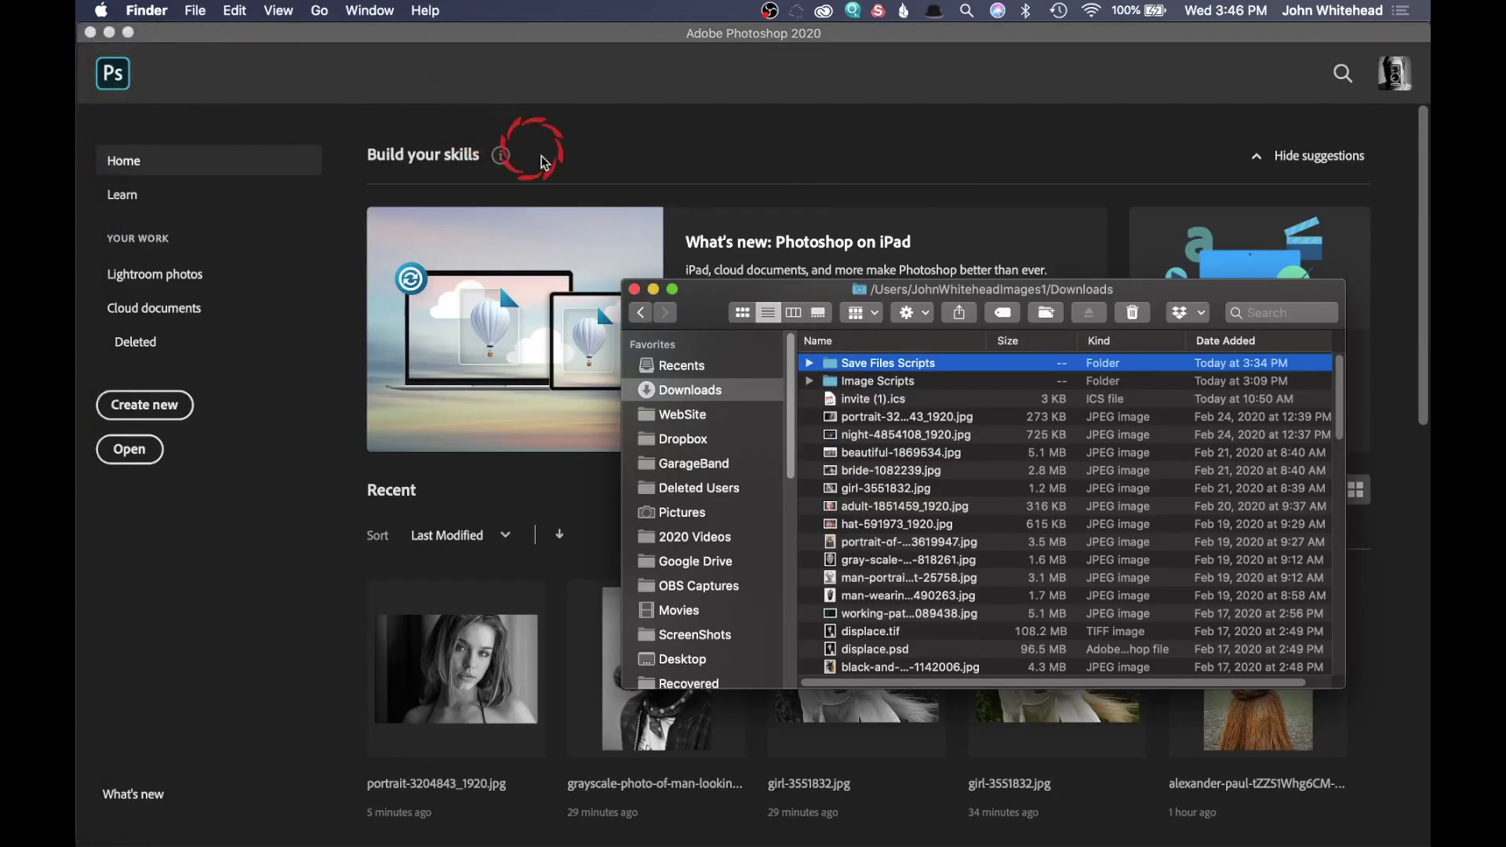
double_click(833, 366)
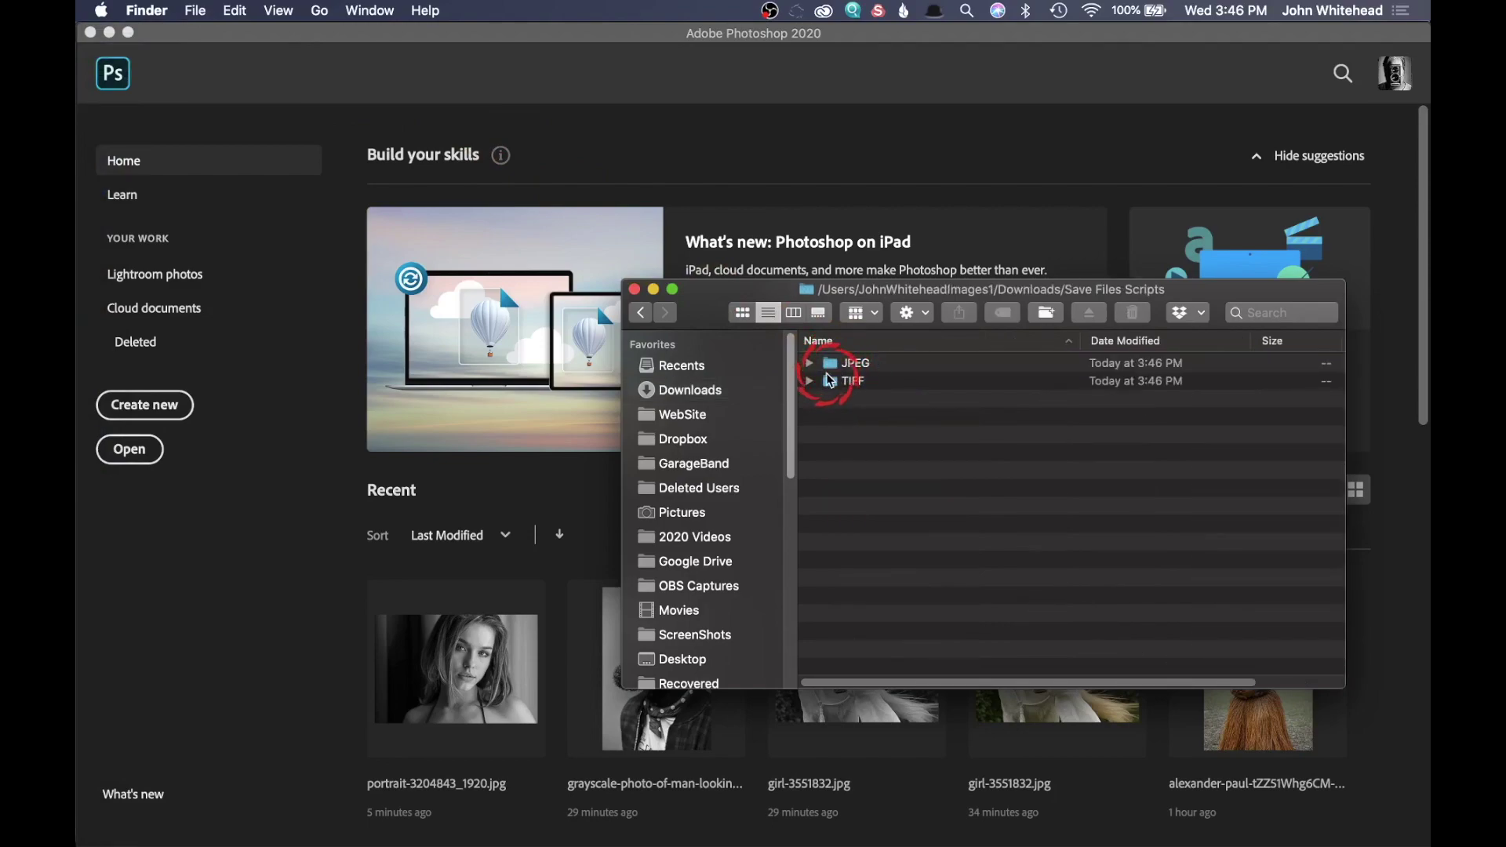
drag(829, 381, 111, 277)
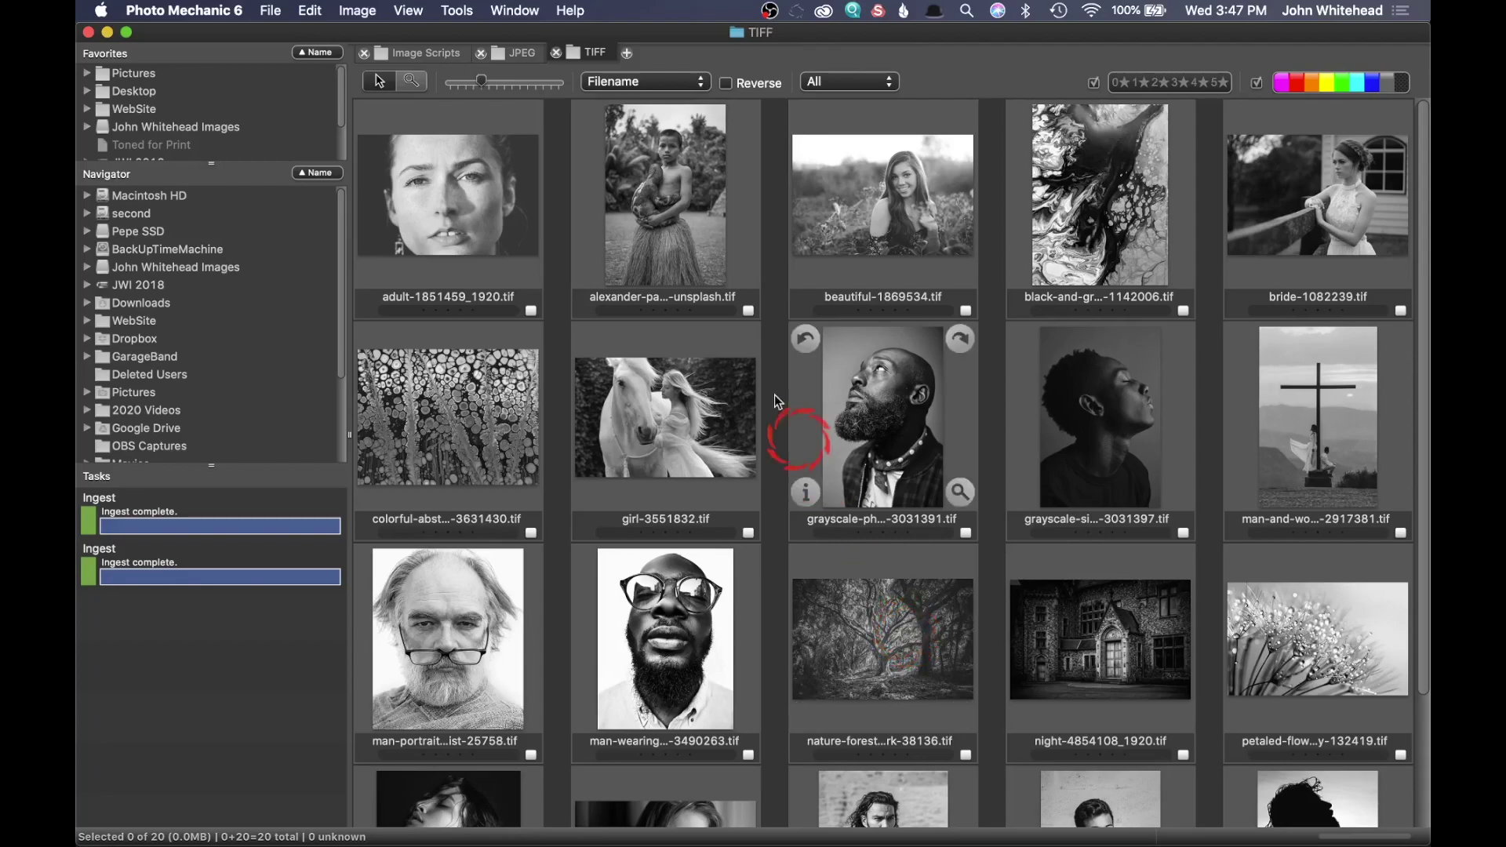
Preview the grayscale JPEGs, starting with girl-3551832.jpg, and step to the next image.
click(522, 54)
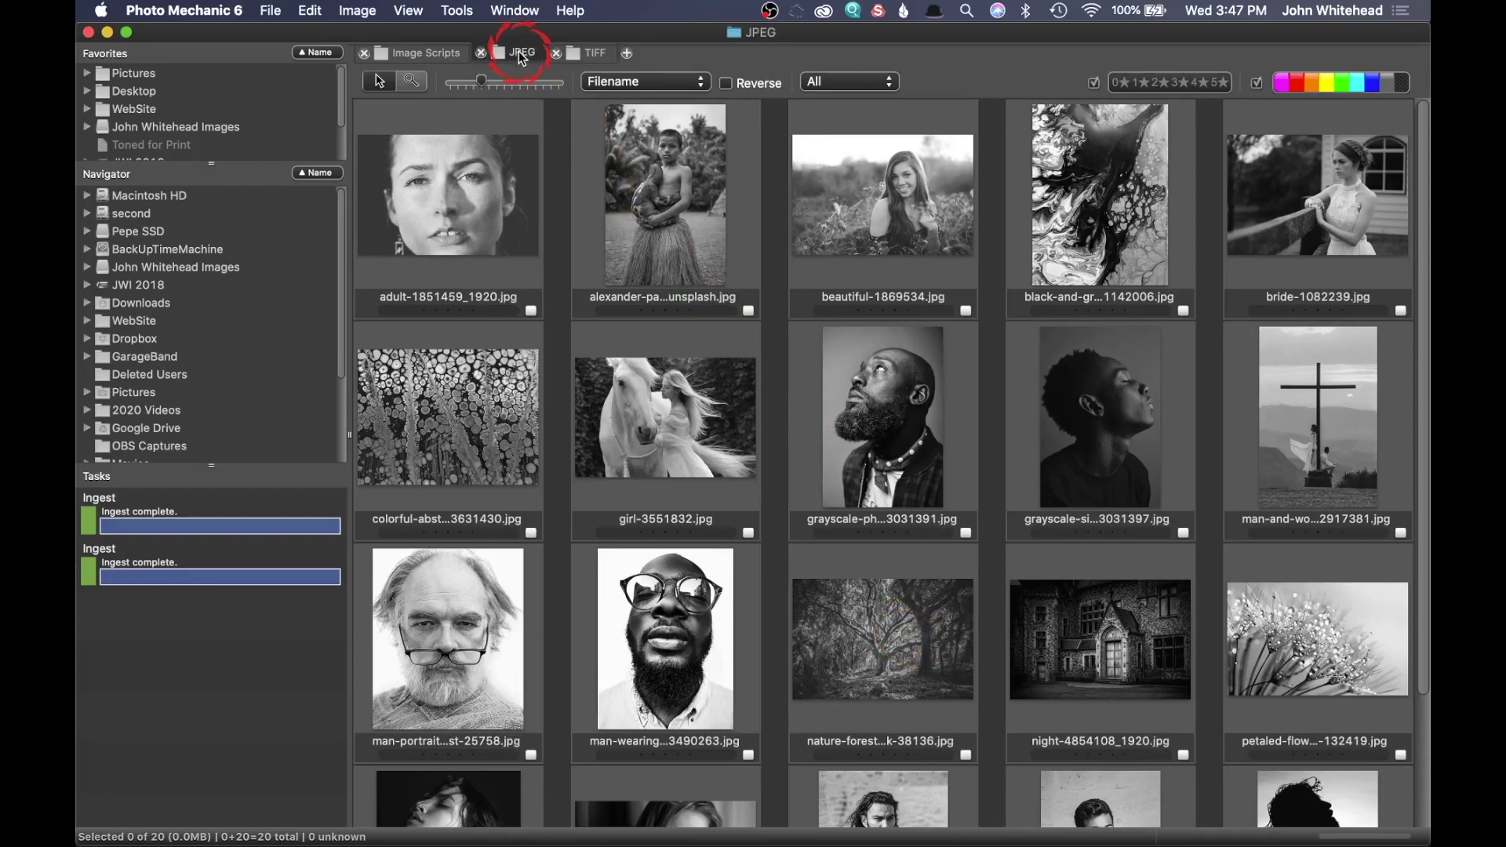
click(855, 433)
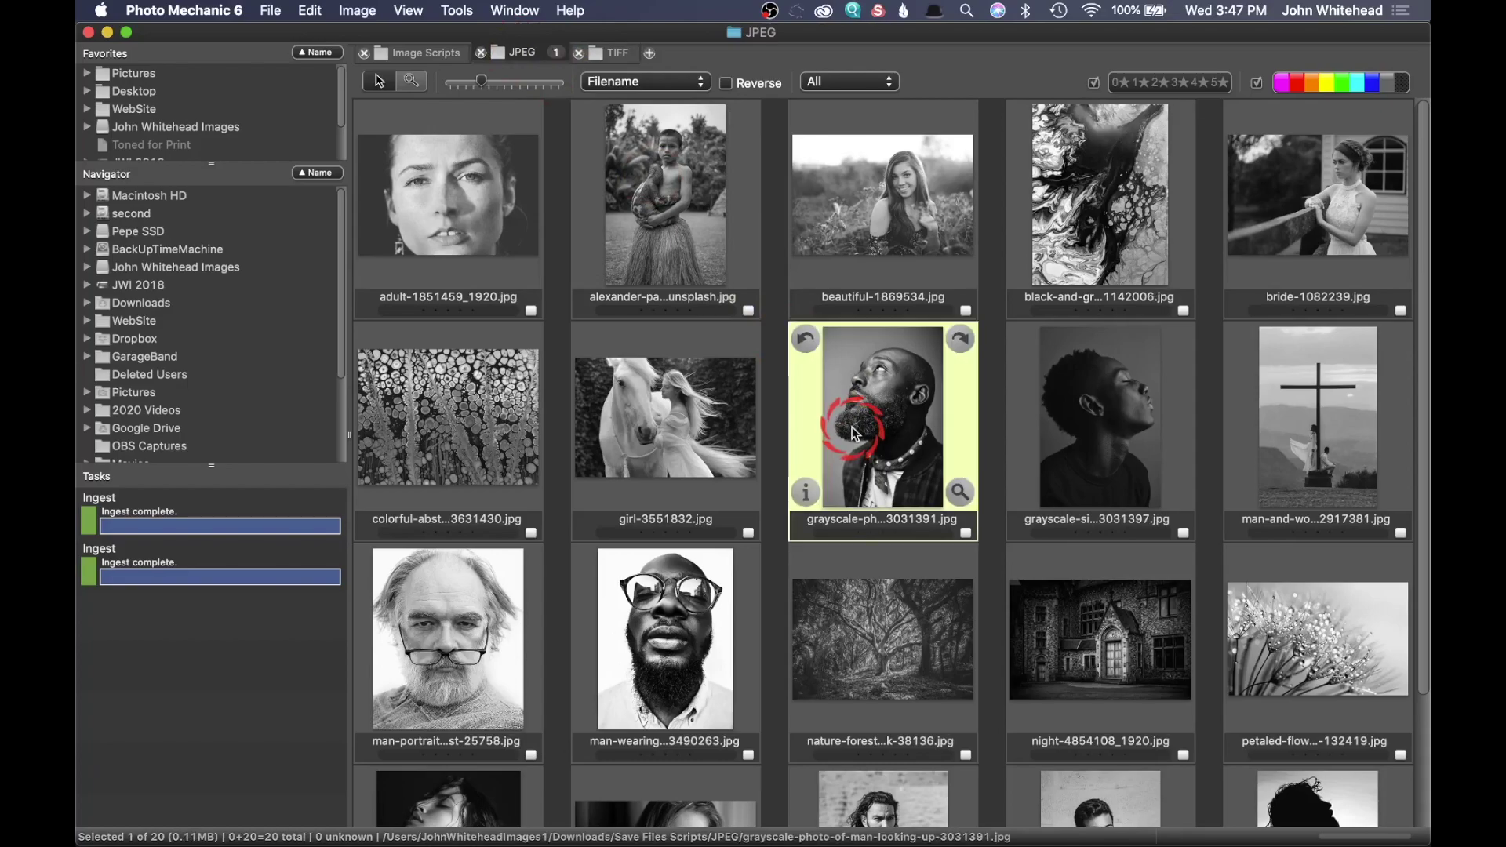
double_click(661, 439)
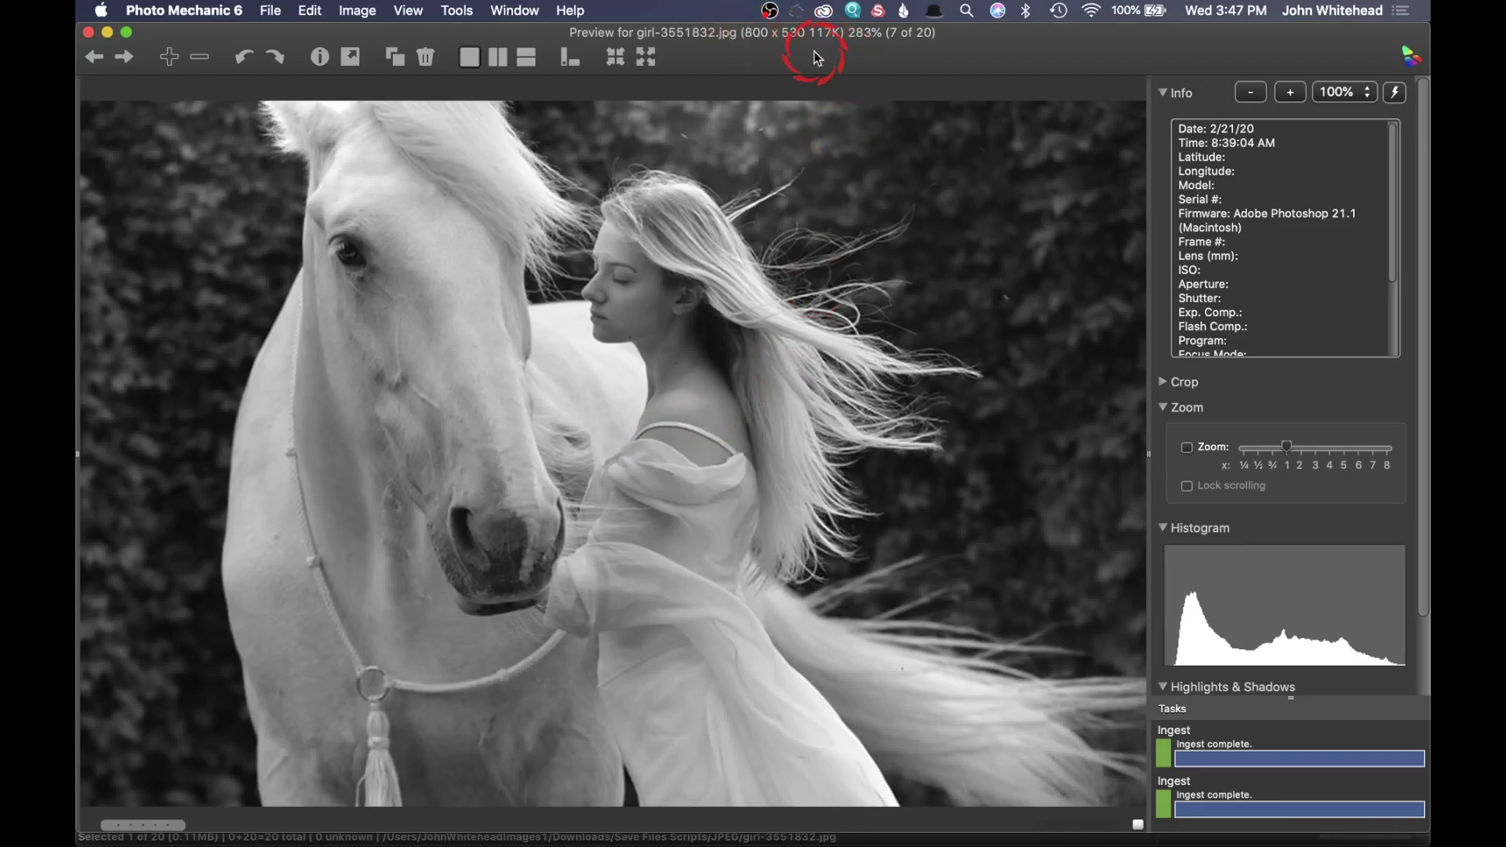
key(Right)
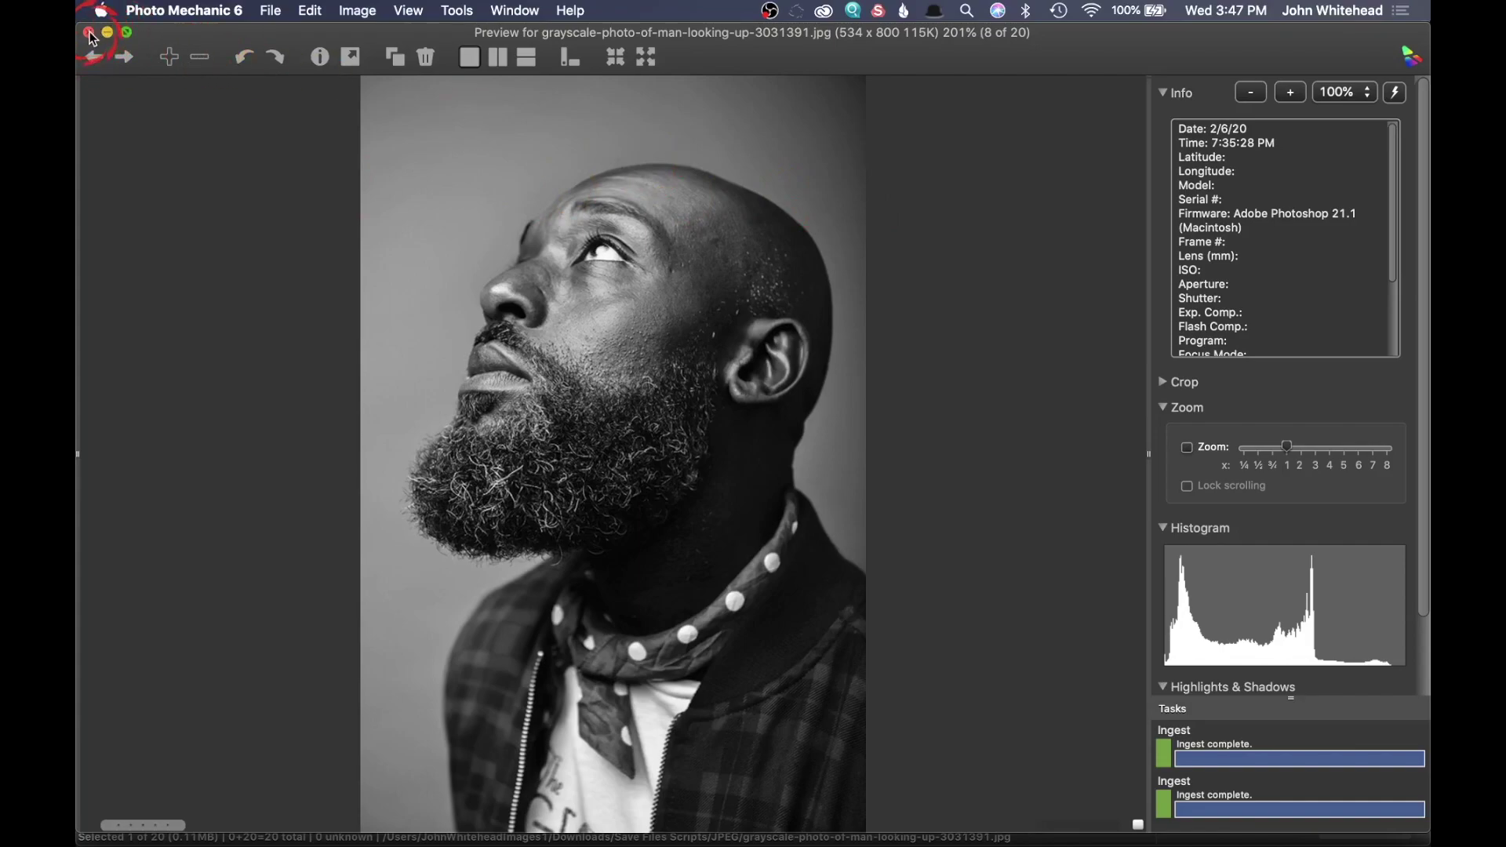
click(92, 56)
Preview alexander-paul-tZZ51Whg6CM-unsplash.tif from the TIFF folder at full 2832 × 4240 size.
click(616, 53)
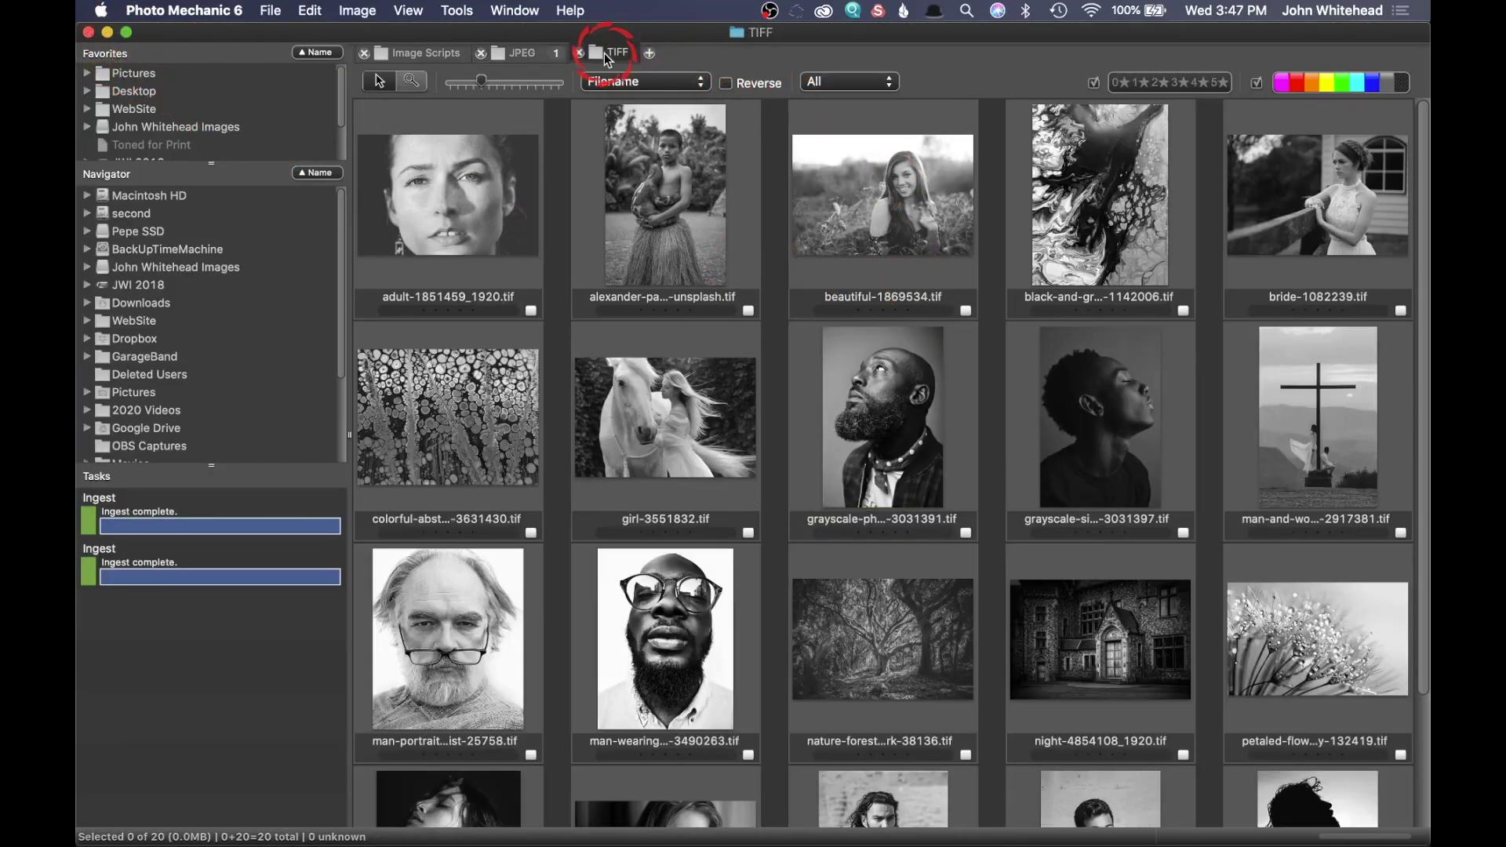
click(707, 187)
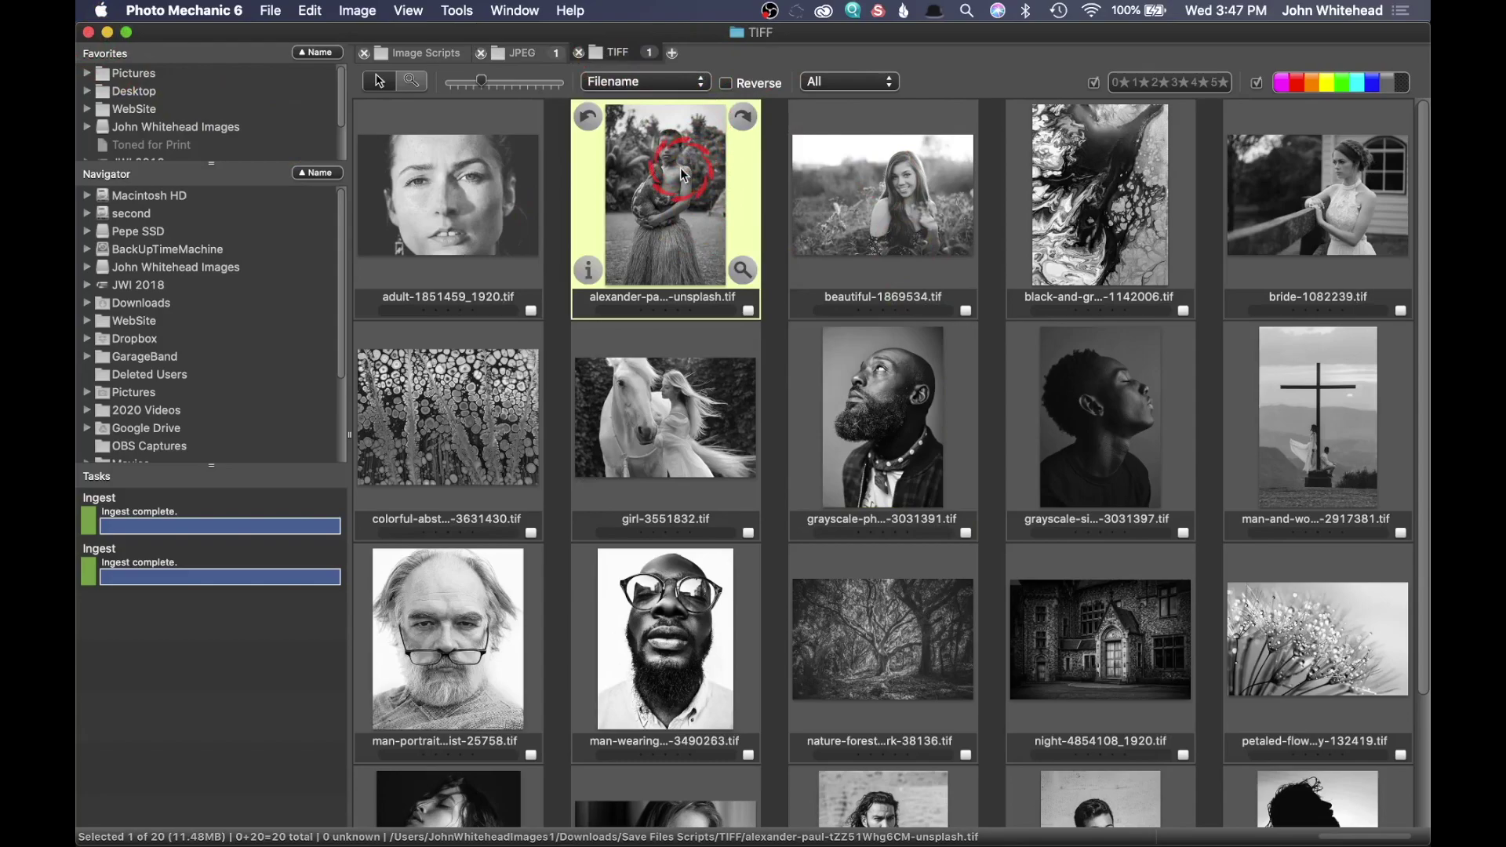
double_click(680, 168)
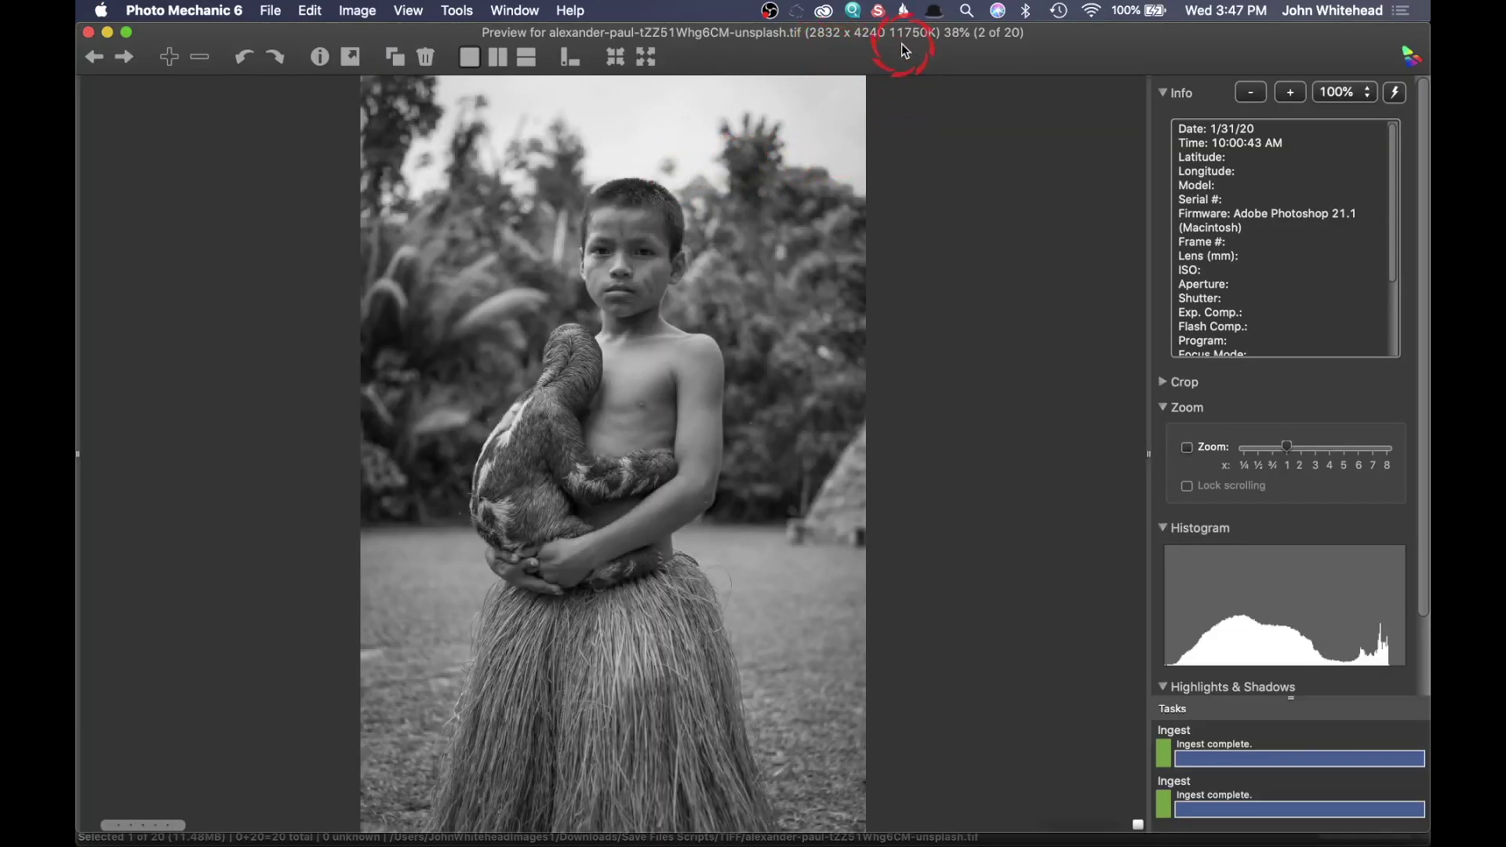